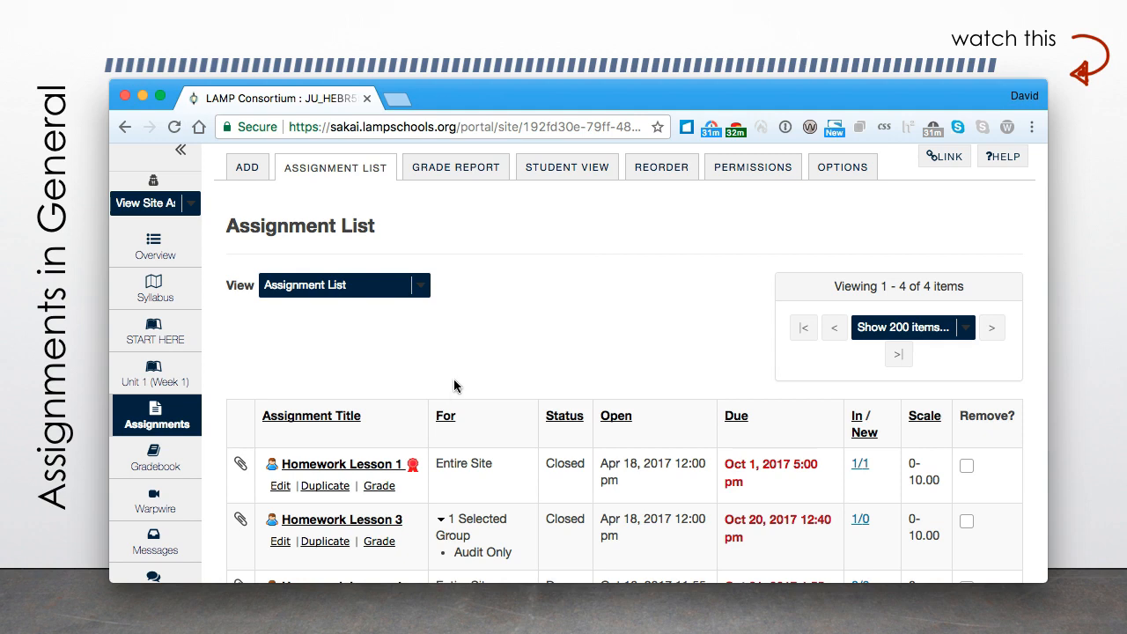
Step: Look through the existing assignments in the assignment list
scroll(453, 395, down, 3)
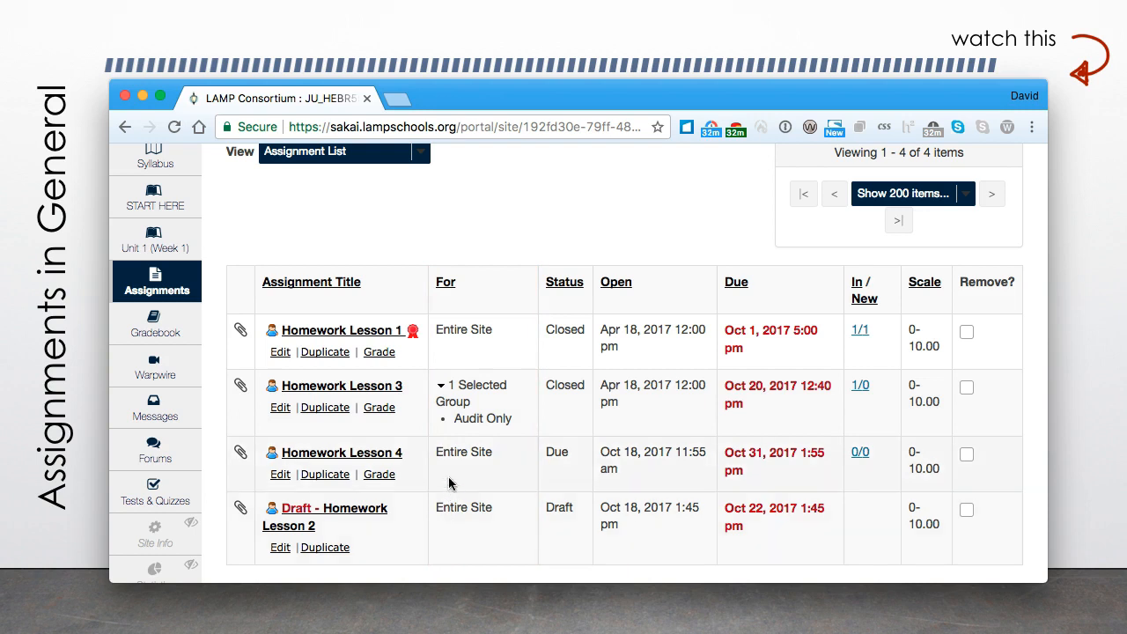
click(457, 331)
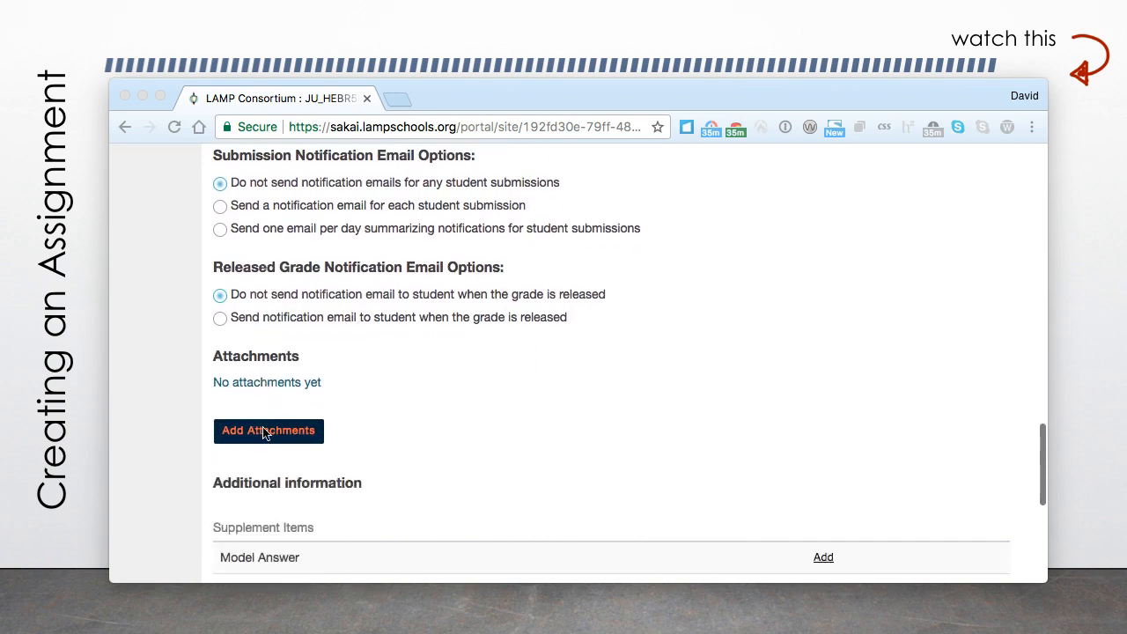
Step: Post the new Homework Lesson 5 assignment and check its entry in the assignment list
scroll(262, 426, down, 3)
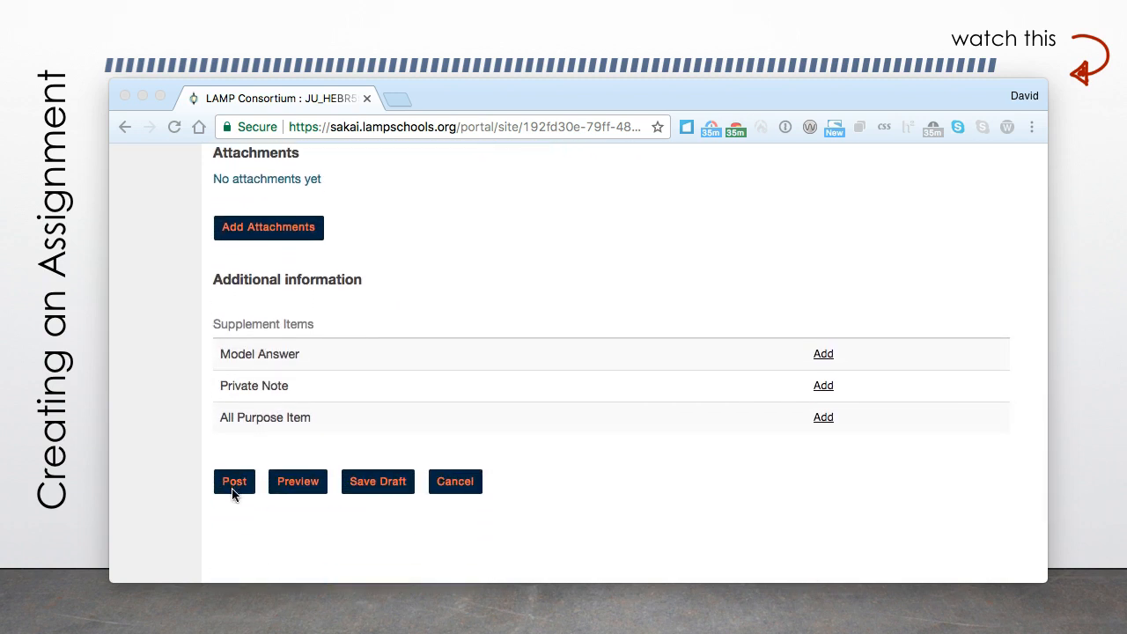
click(234, 490)
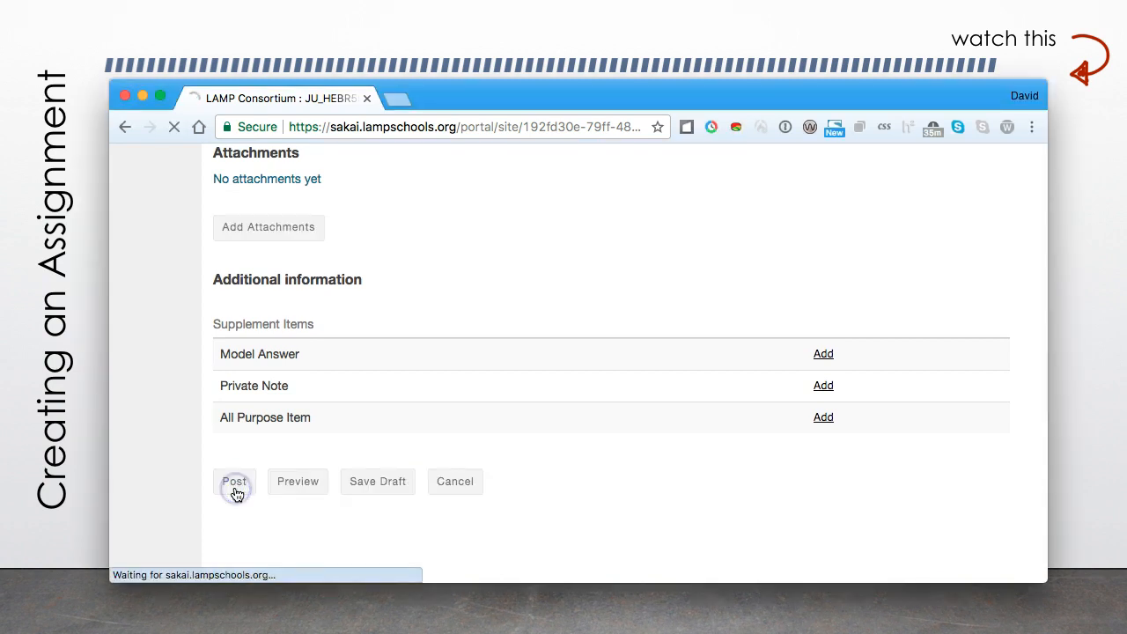
scroll(236, 495, down, 5)
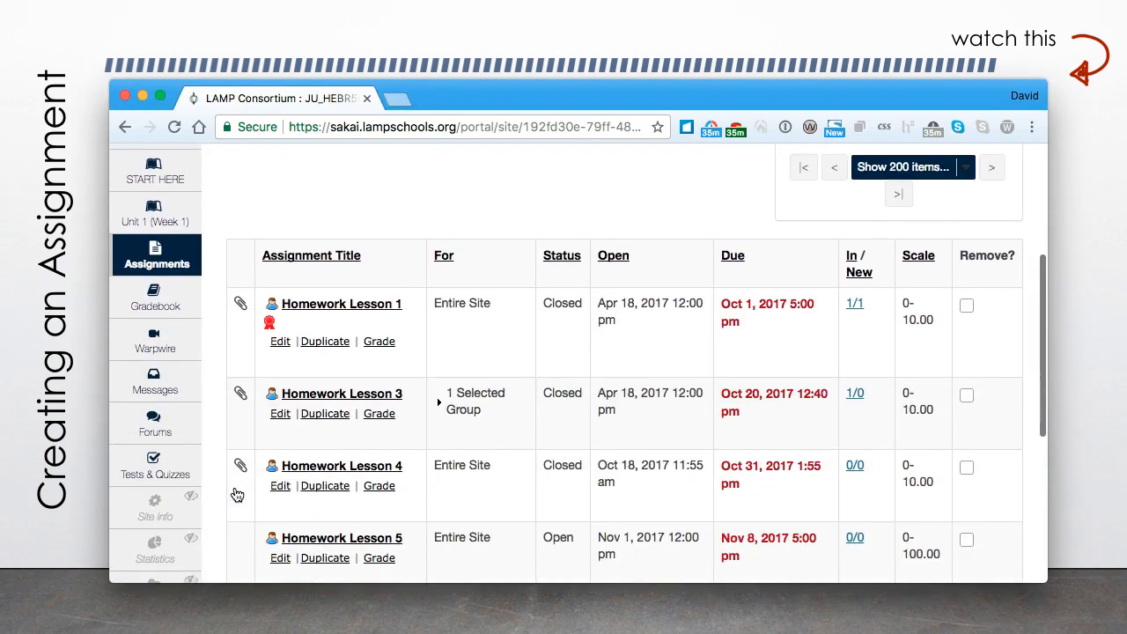
scroll(237, 494, down, 1)
scroll(237, 495, up, 1)
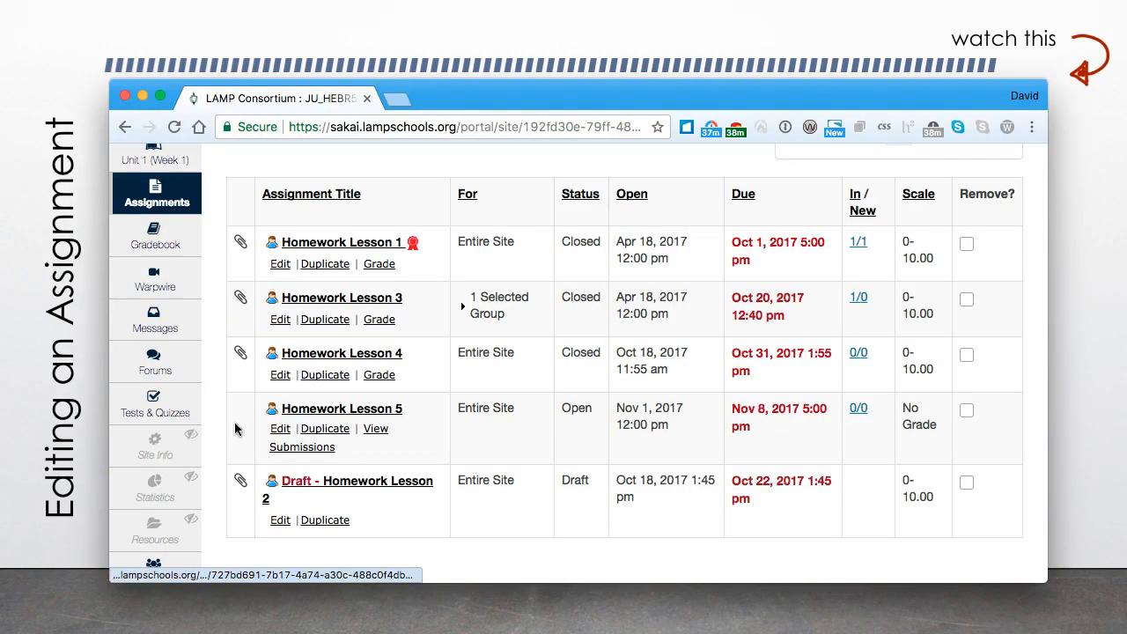
Step: Open Homework Lesson 5 for editing and set its Accept Until date to 11/29/2017 05:00 pm
click(279, 428)
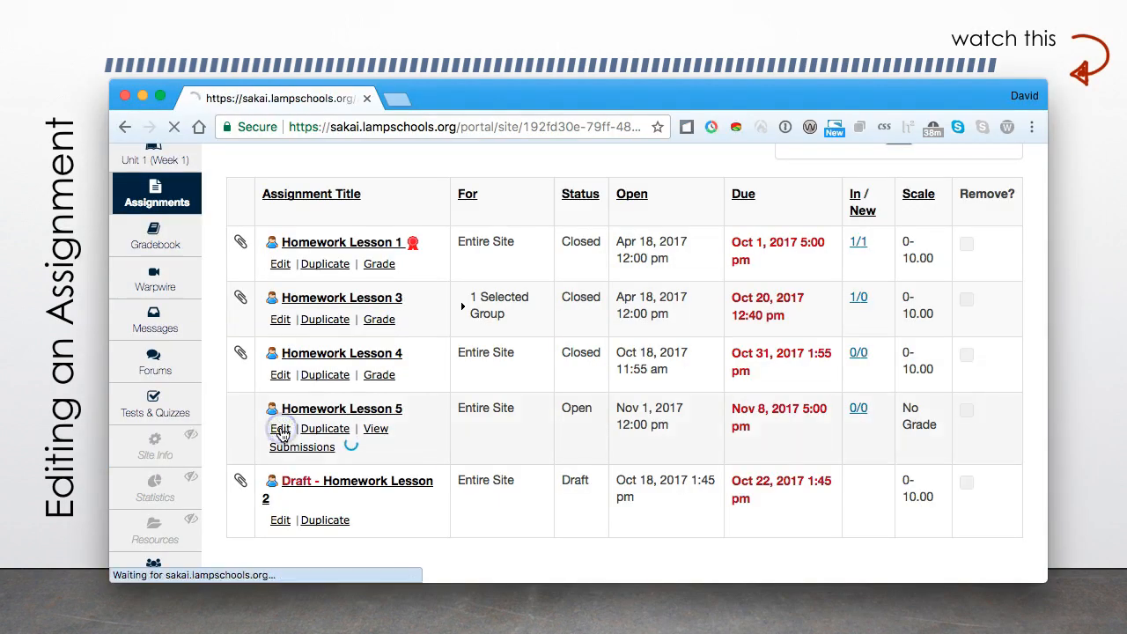
scroll(388, 484, down, 2)
click(547, 431)
click(473, 285)
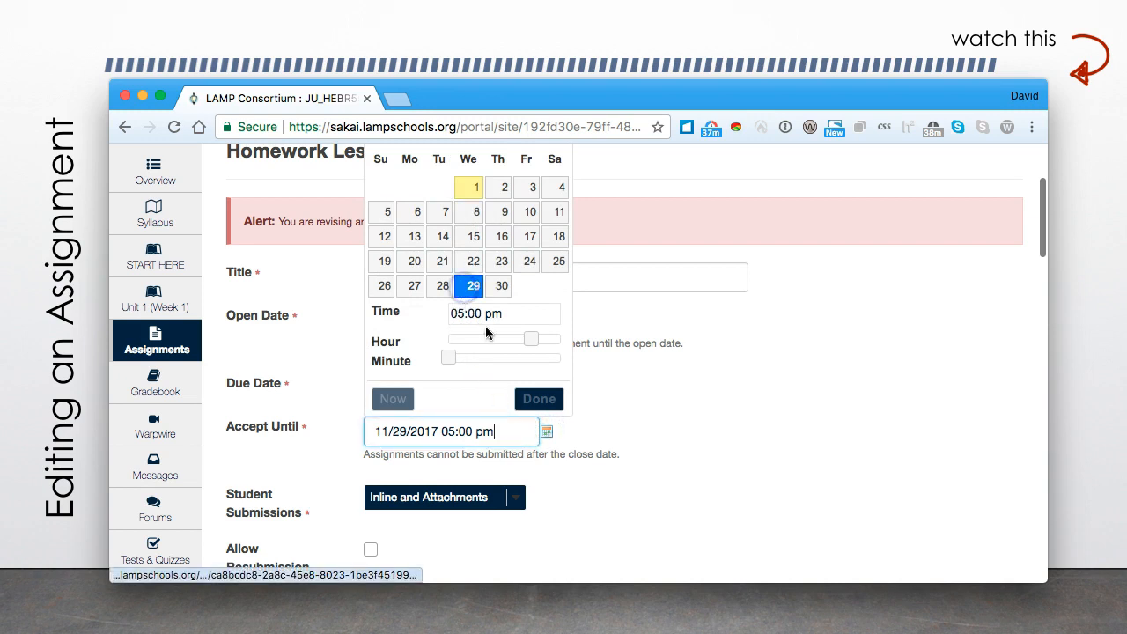
click(550, 401)
Step: Enable the VeriCite plagiarism service for the assignment and allow students to view the report
scroll(555, 479, down, 10)
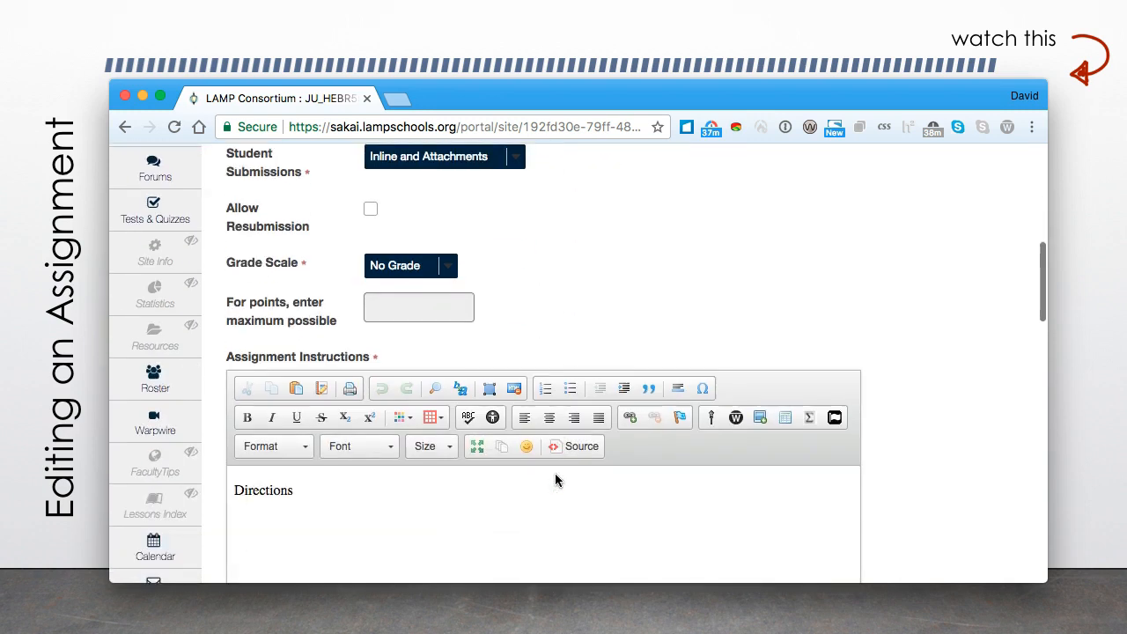
scroll(555, 480, down, 3)
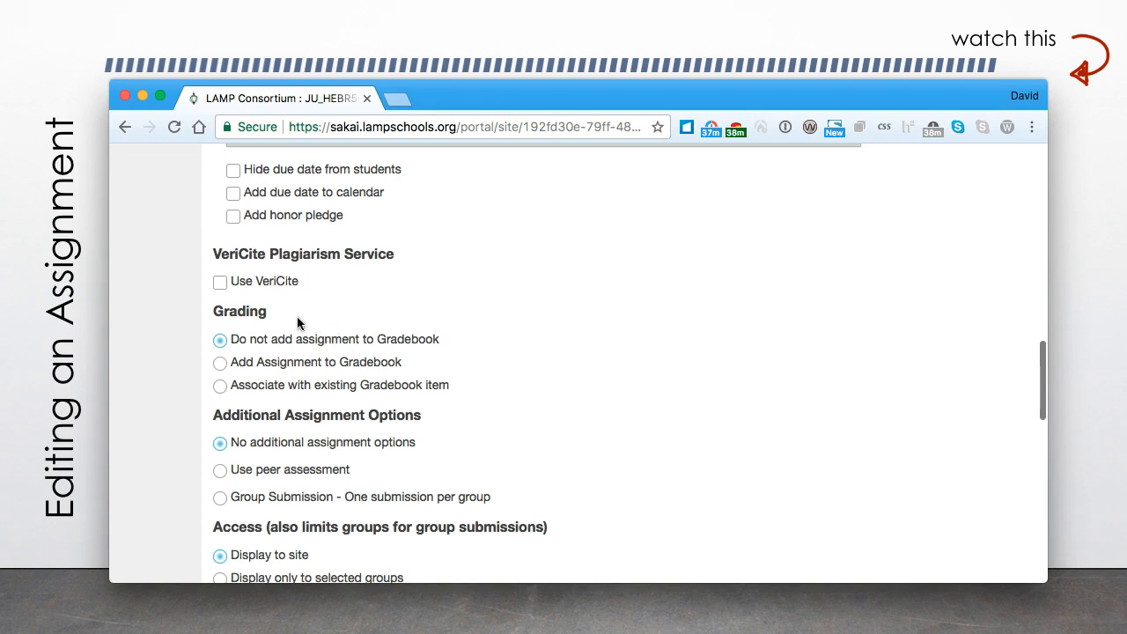
click(220, 282)
click(220, 309)
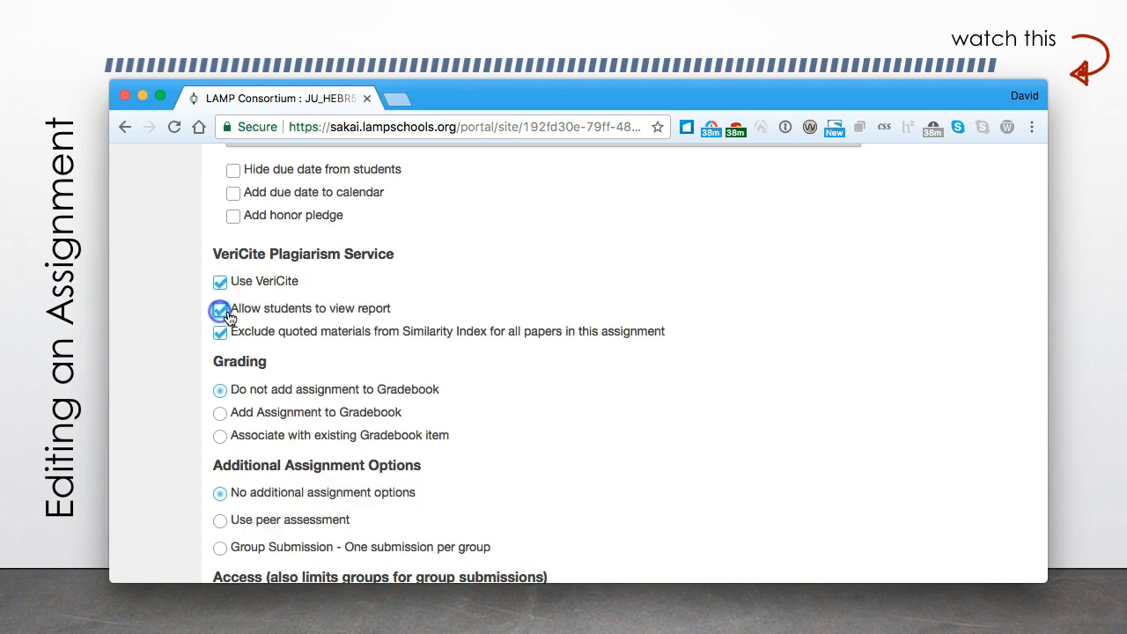
Step: Post the revised assignment and check the VeriCite marker beside Homework Lesson 5 in the assignment list
scroll(360, 454, down, 10)
scroll(361, 455, down, 9)
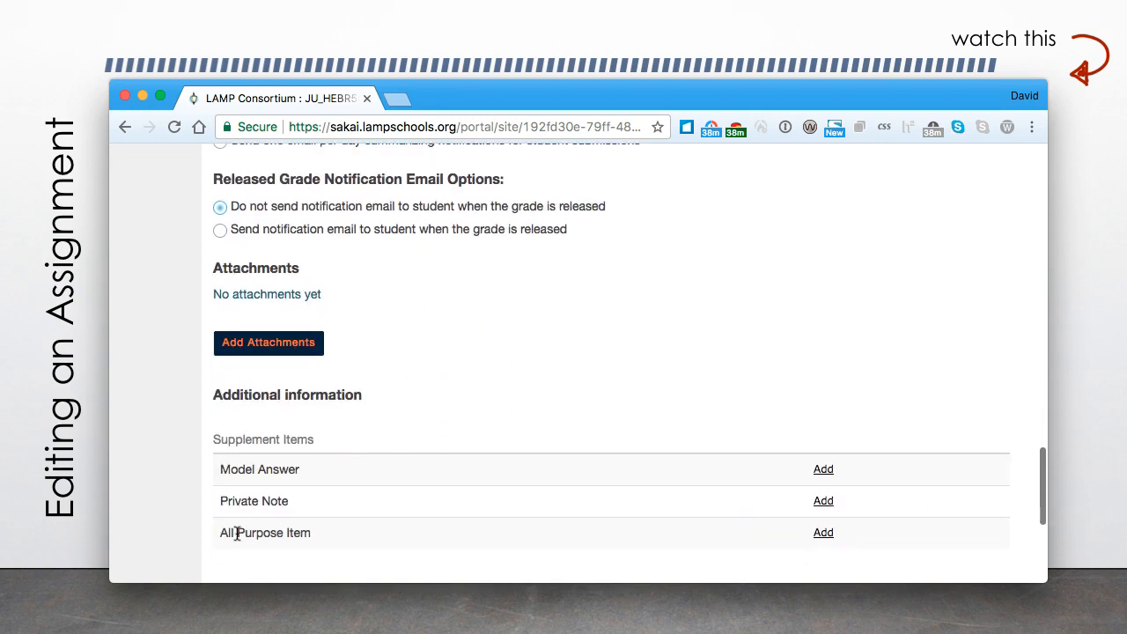
click(236, 441)
scroll(428, 446, down, 7)
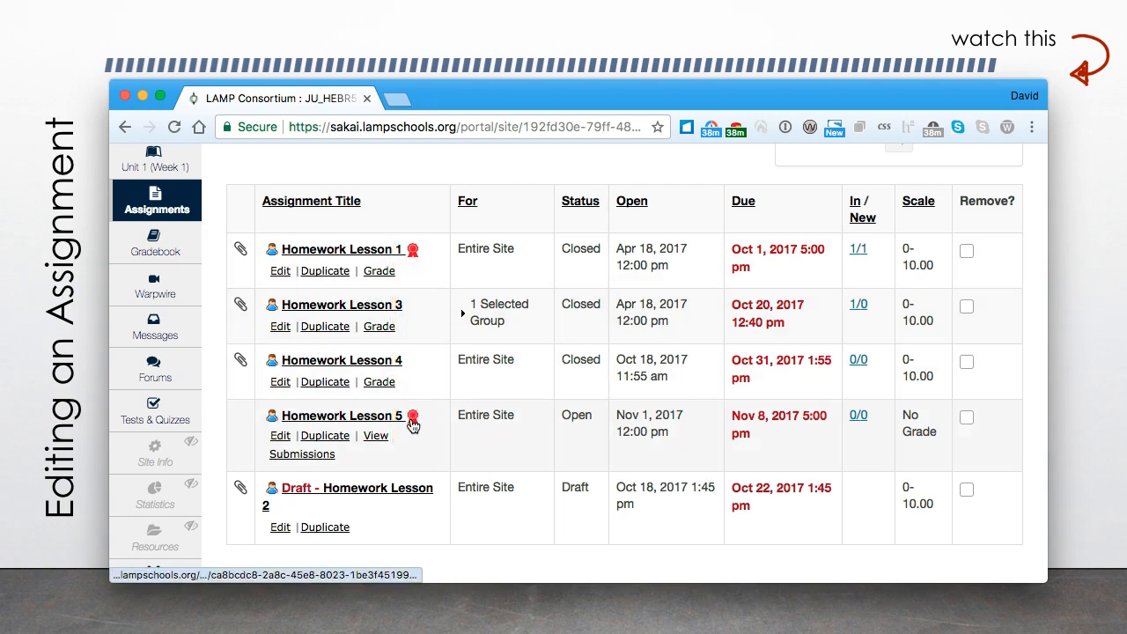
mouse_move(412, 424)
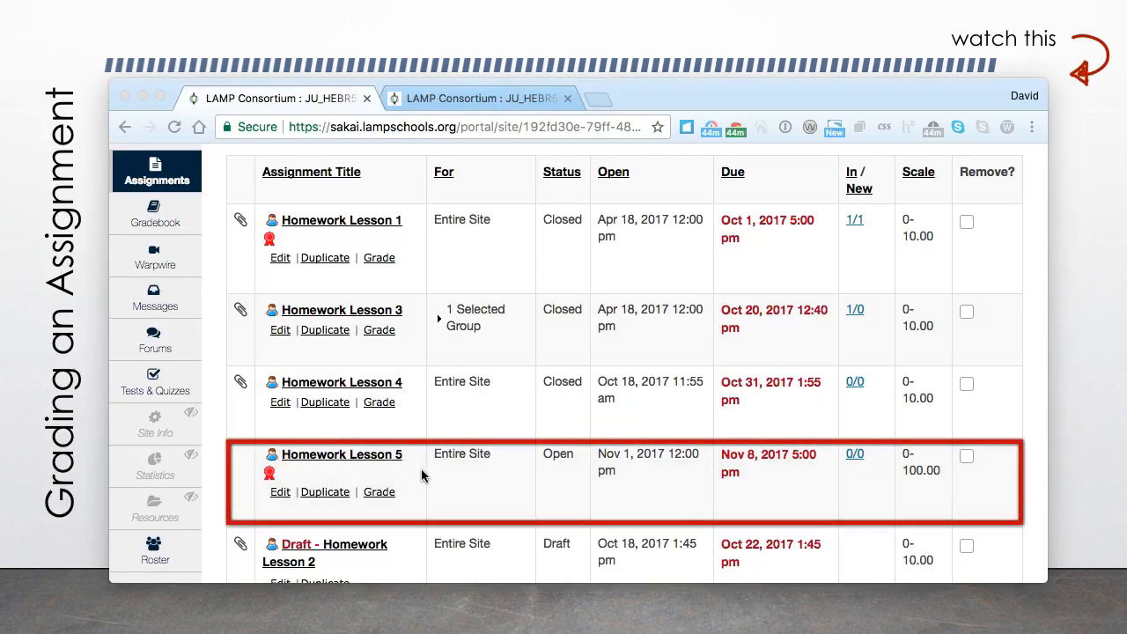
Step: Switch to the Unit 1 (Week 1) page and view where Homework Lesson 5 is linked
click(554, 454)
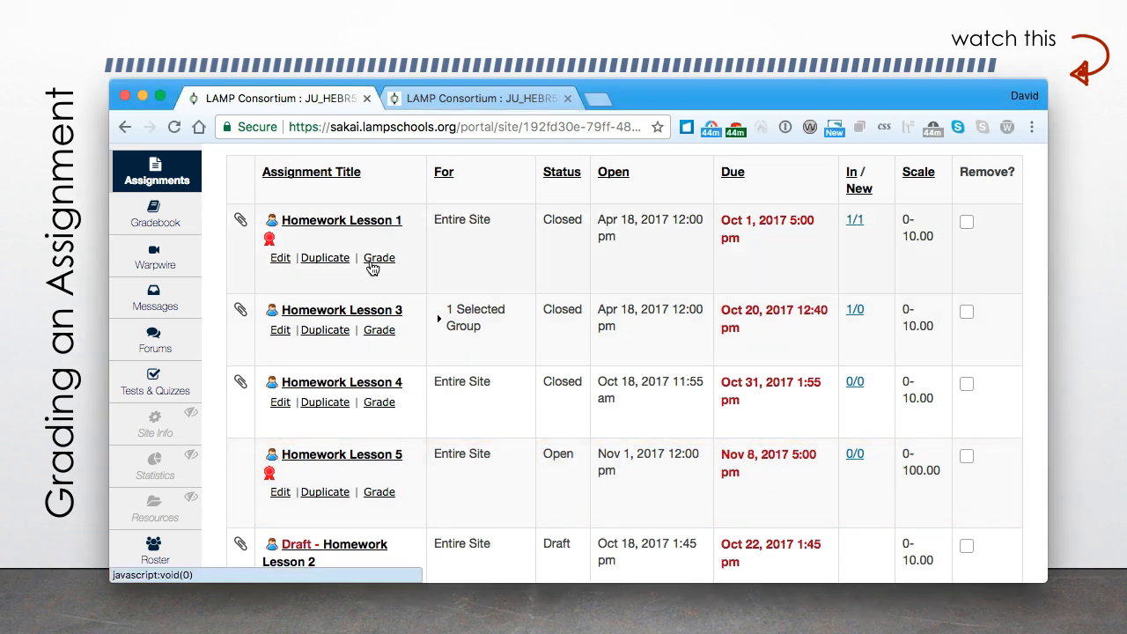
click(435, 102)
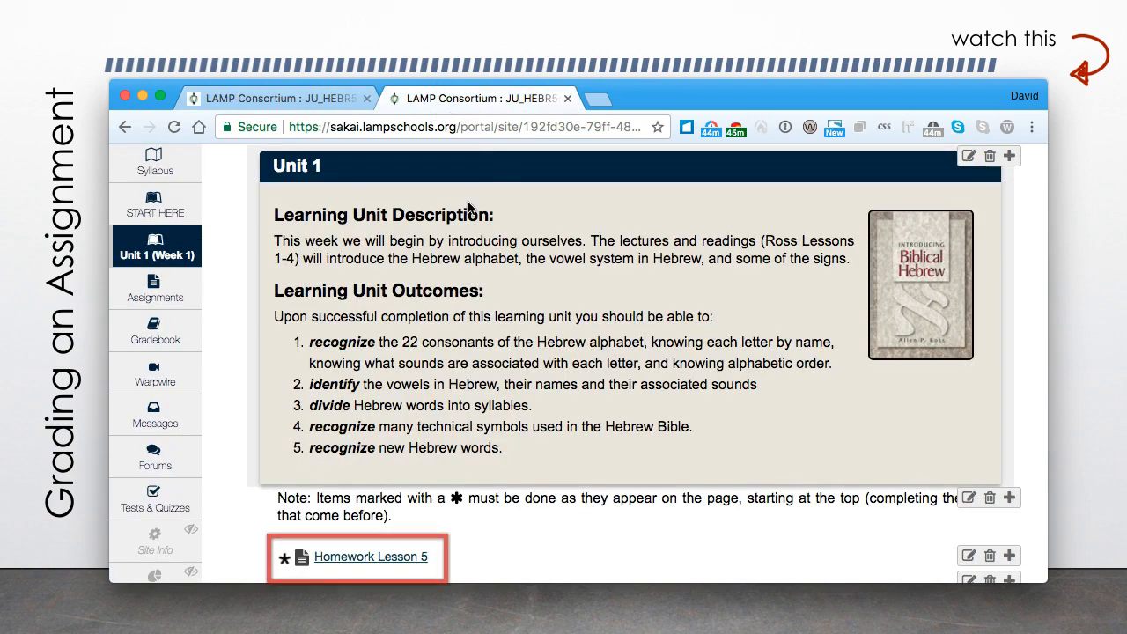
click(305, 166)
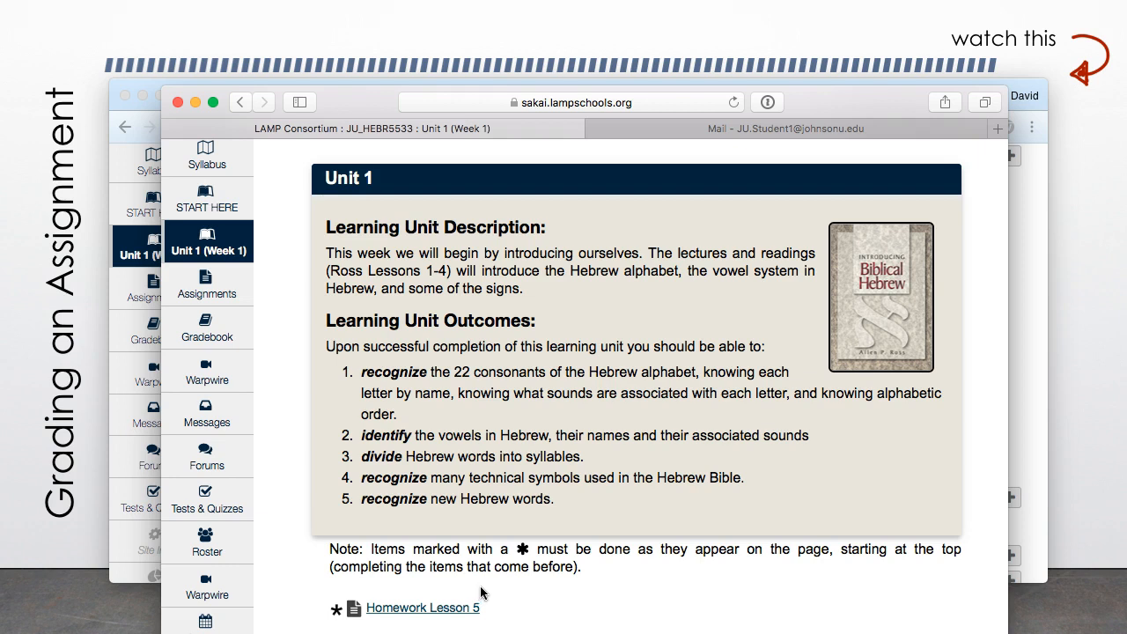
Step: Open Homework Lesson 5 from the Unit 1 page in the student's browser and go to its attachment section
scroll(488, 576, down, 2)
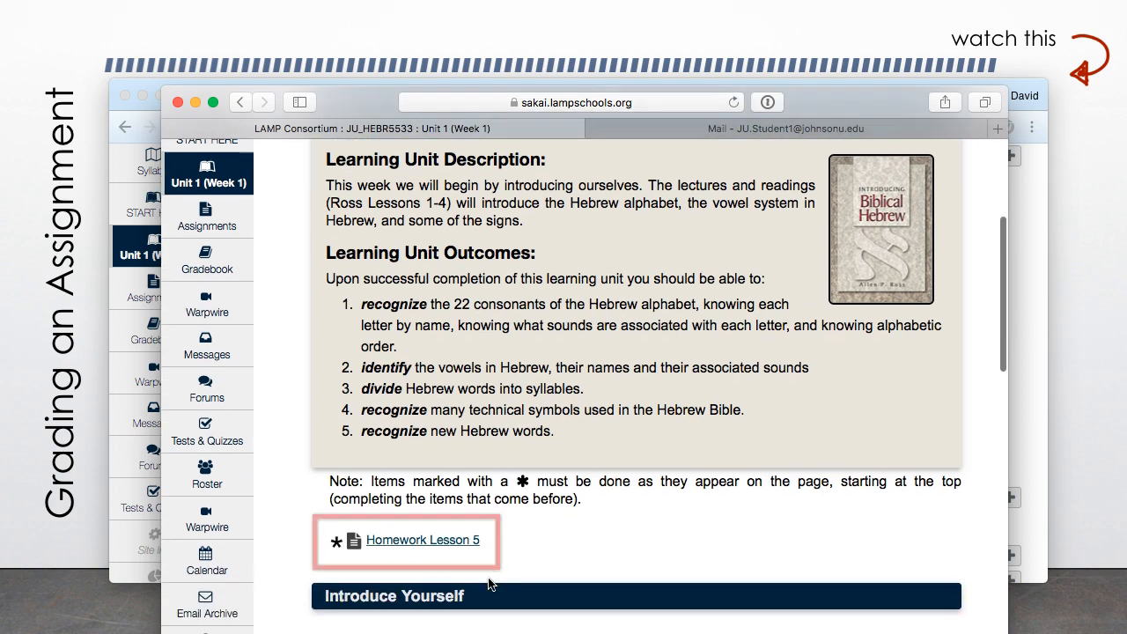
click(419, 541)
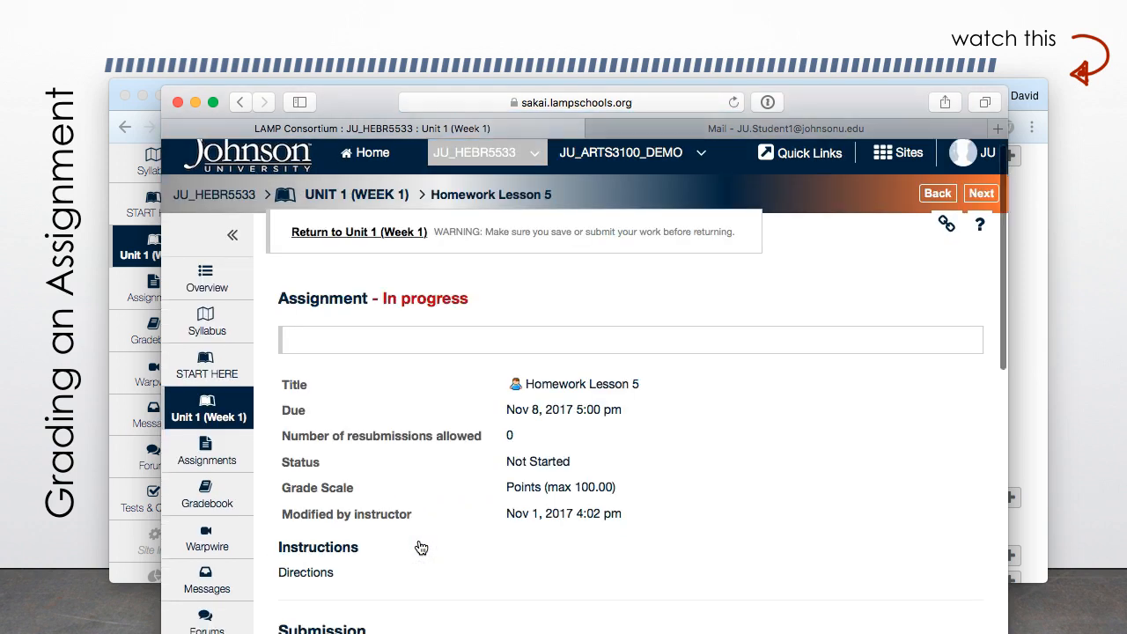
scroll(421, 547, down, 5)
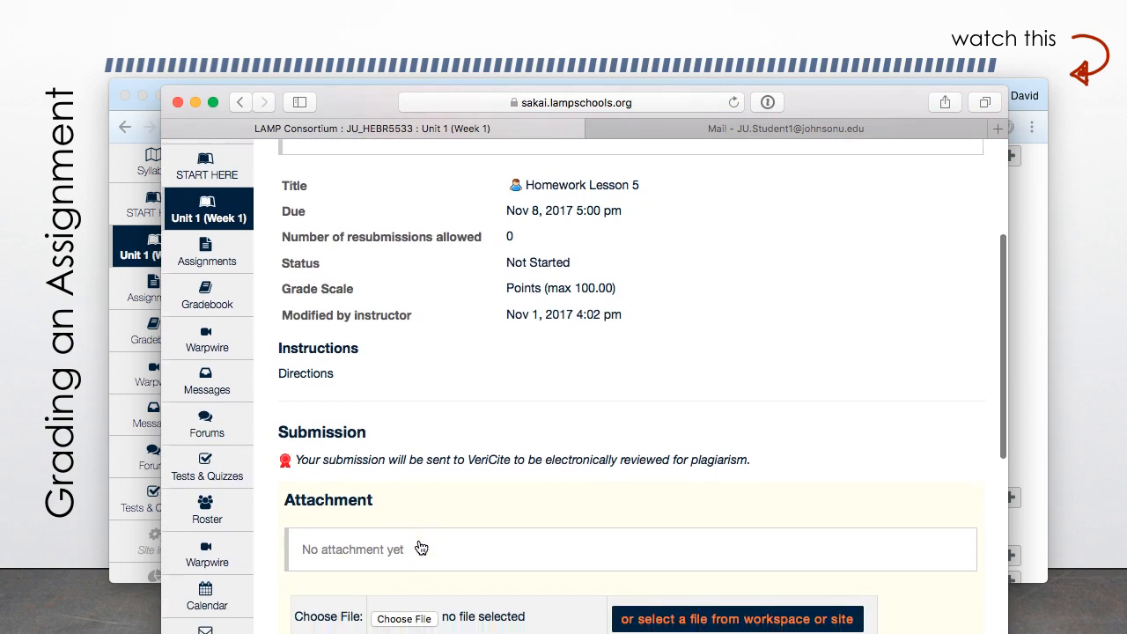
scroll(421, 548, down, 1)
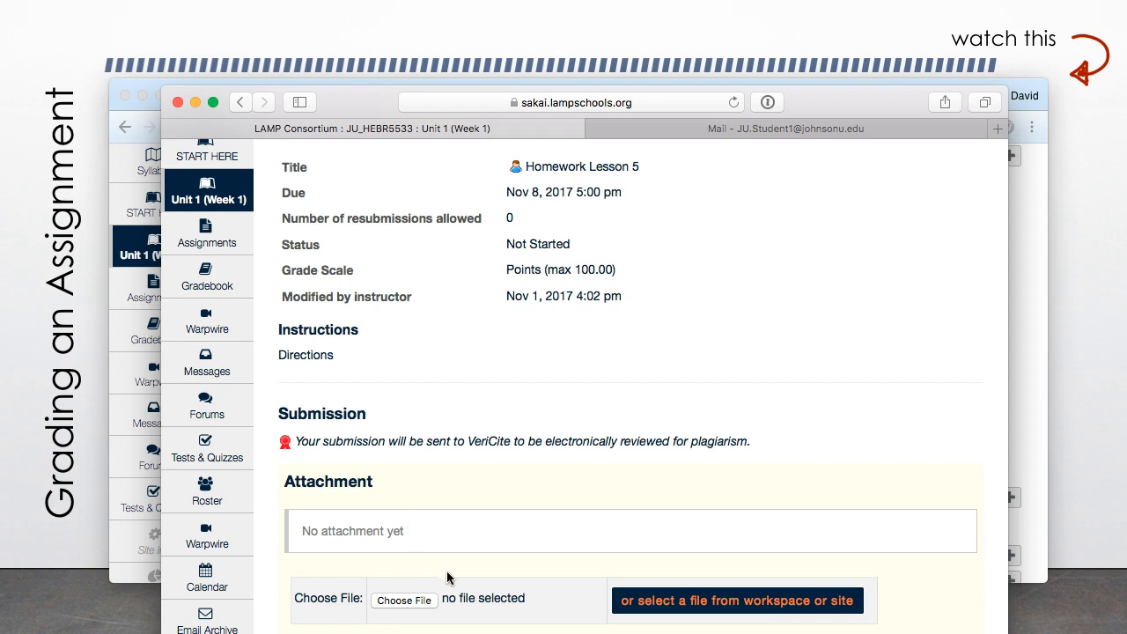
scroll(474, 574, down, 3)
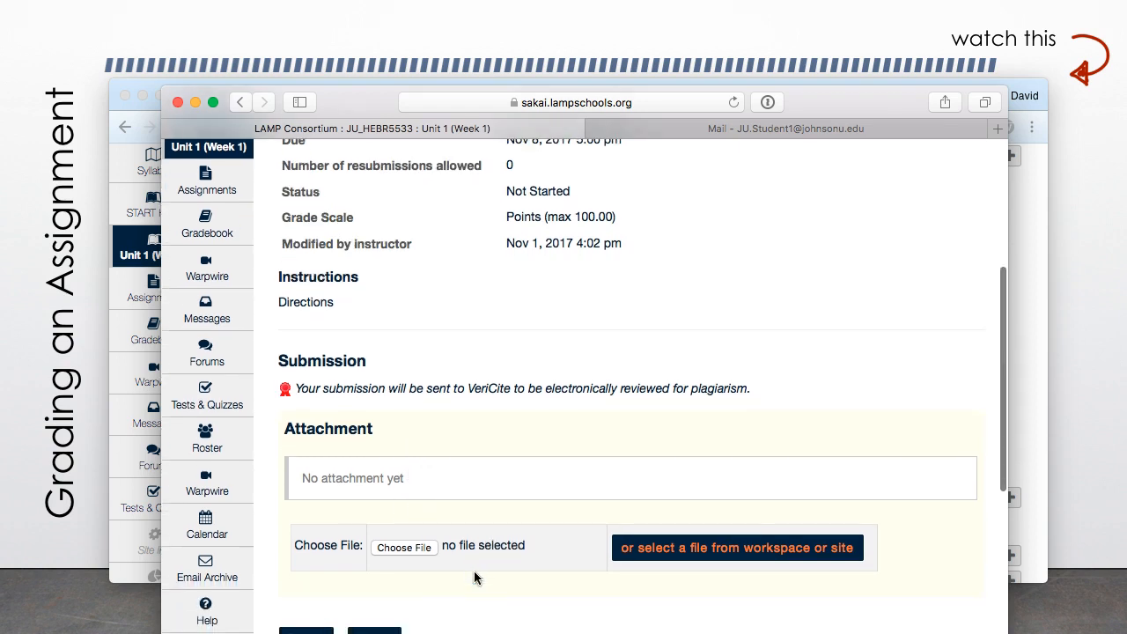
Step: Attach the file Homework Lesson 5.docx from the My Homework folder to the student's submission
click(404, 547)
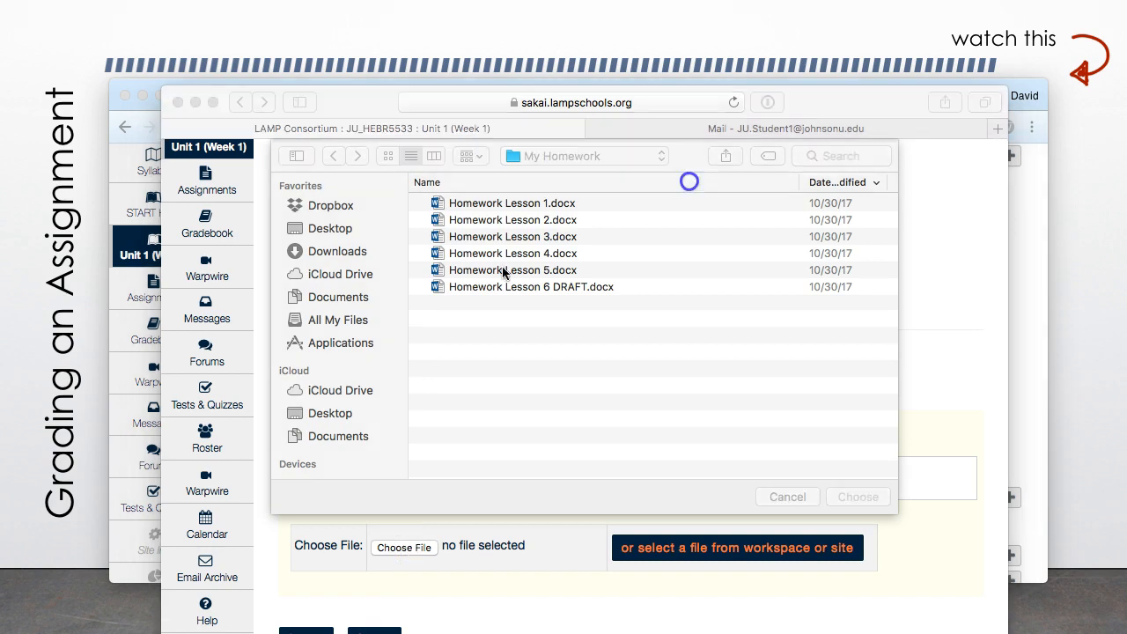
click(507, 269)
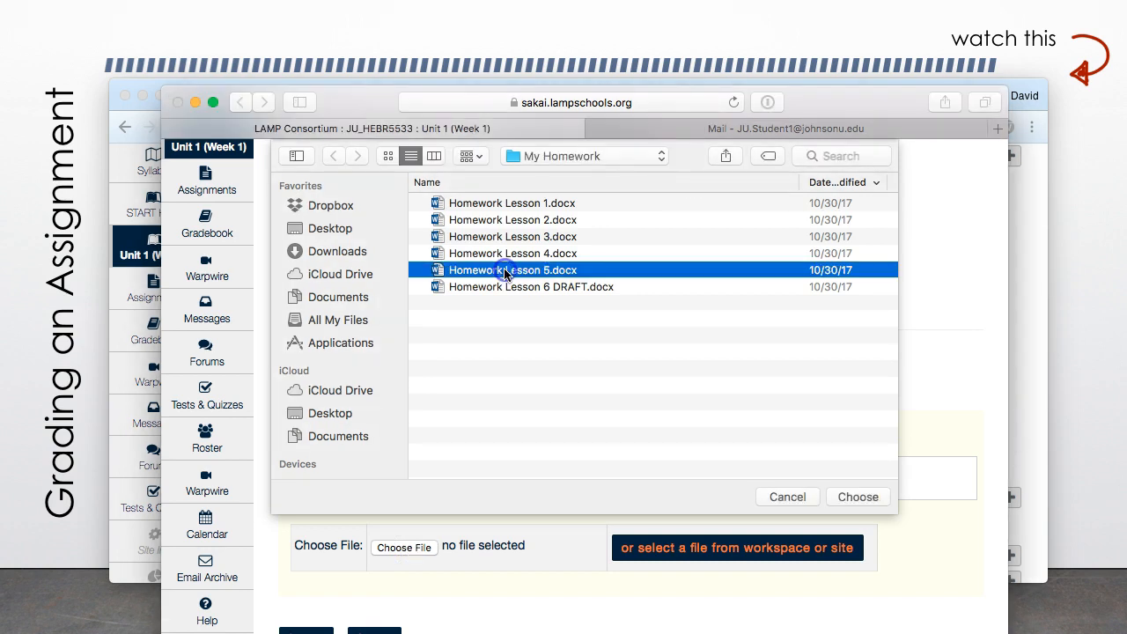
click(856, 497)
Step: Submit the student's homework, review the submission confirmation and switch to the student's mailbox
scroll(479, 515, down, 5)
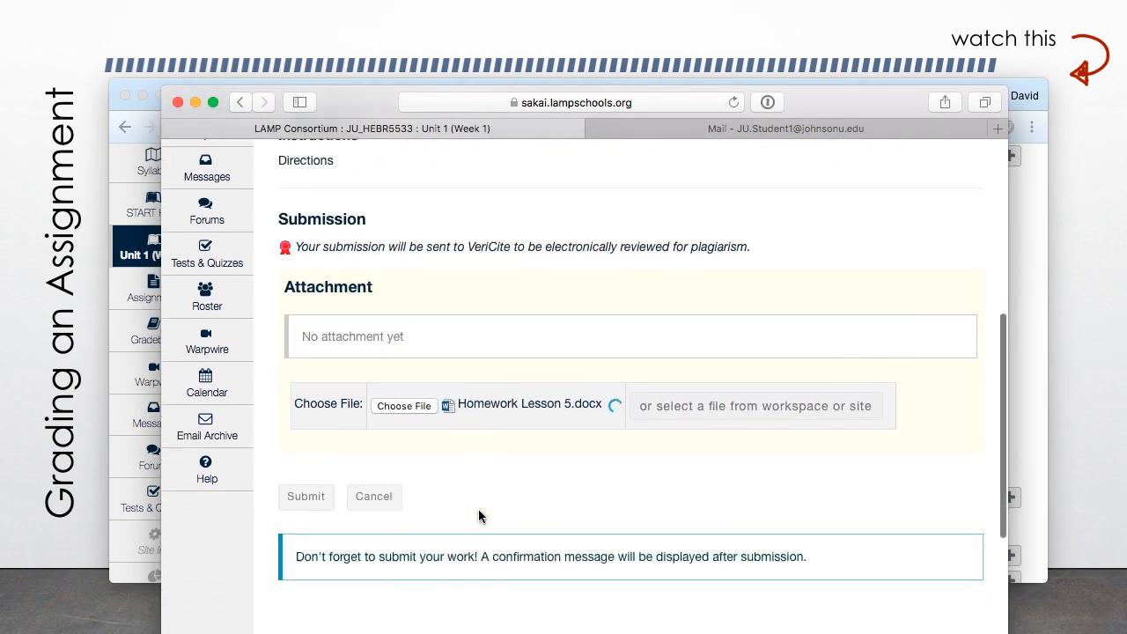
click(307, 325)
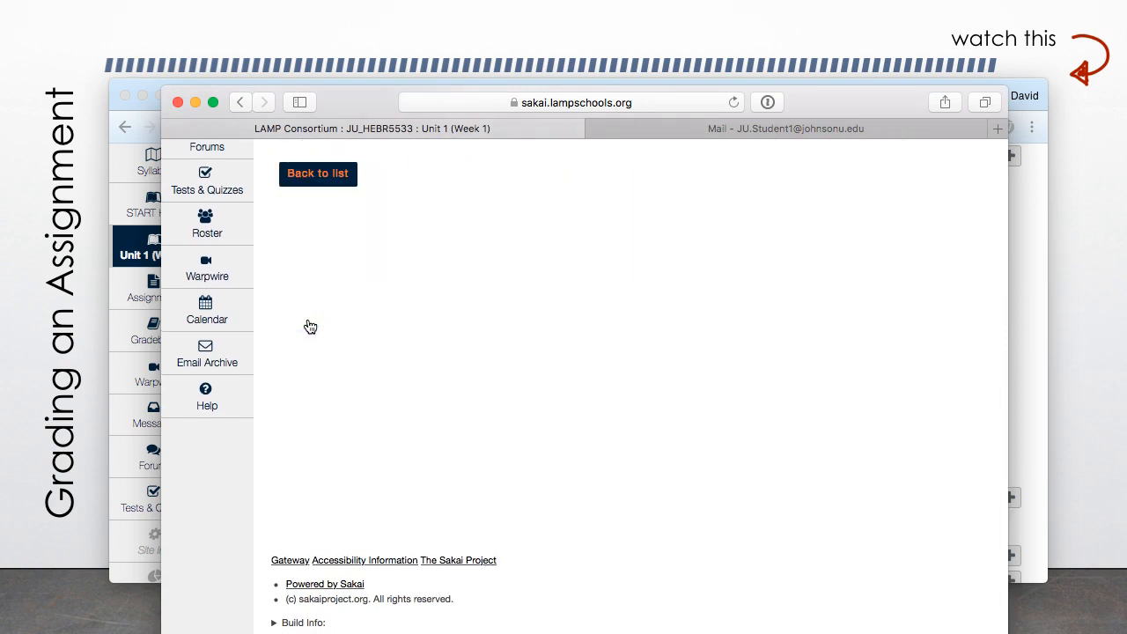
scroll(310, 326, up, 5)
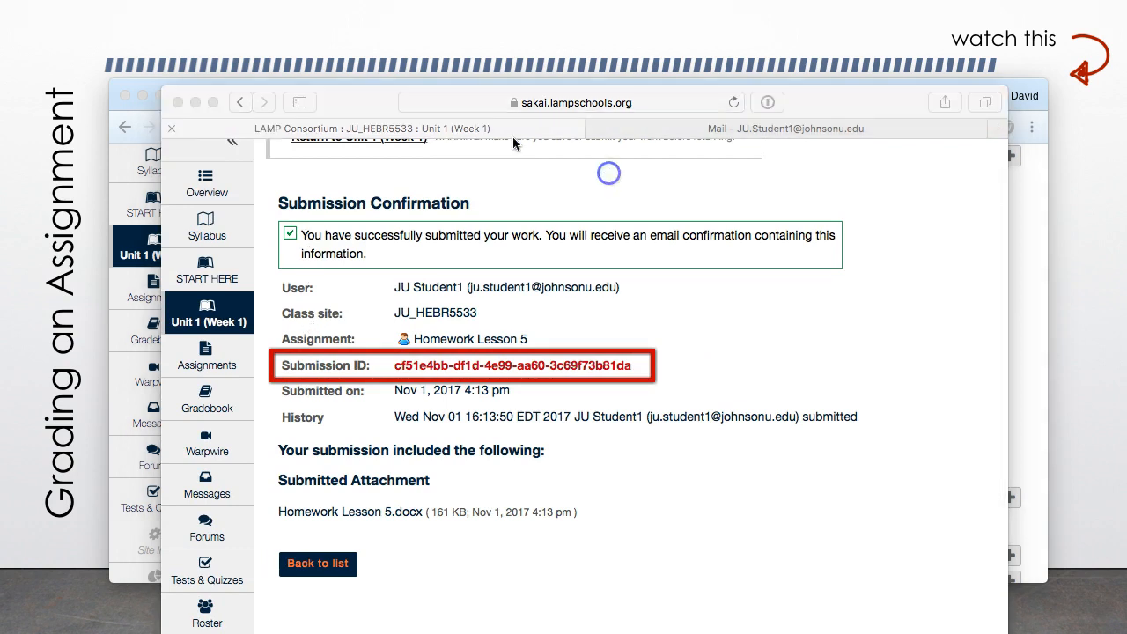
click(688, 130)
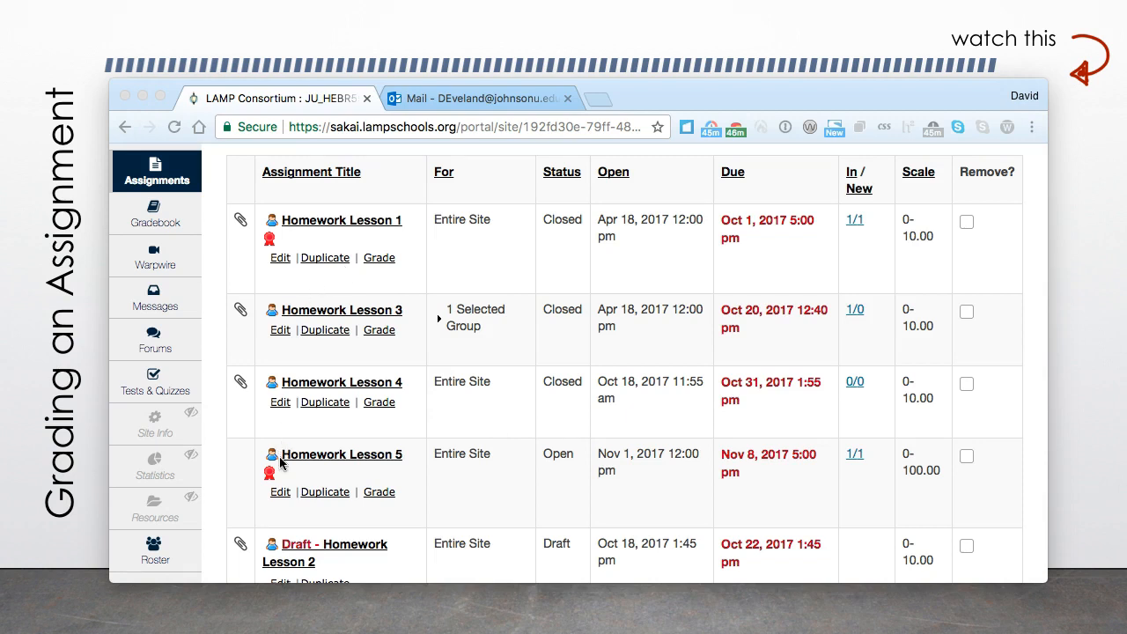
Step: Check the In/New column for Homework Lesson 5 in the instructor's assignment list and view the instructor's mailbox
click(855, 484)
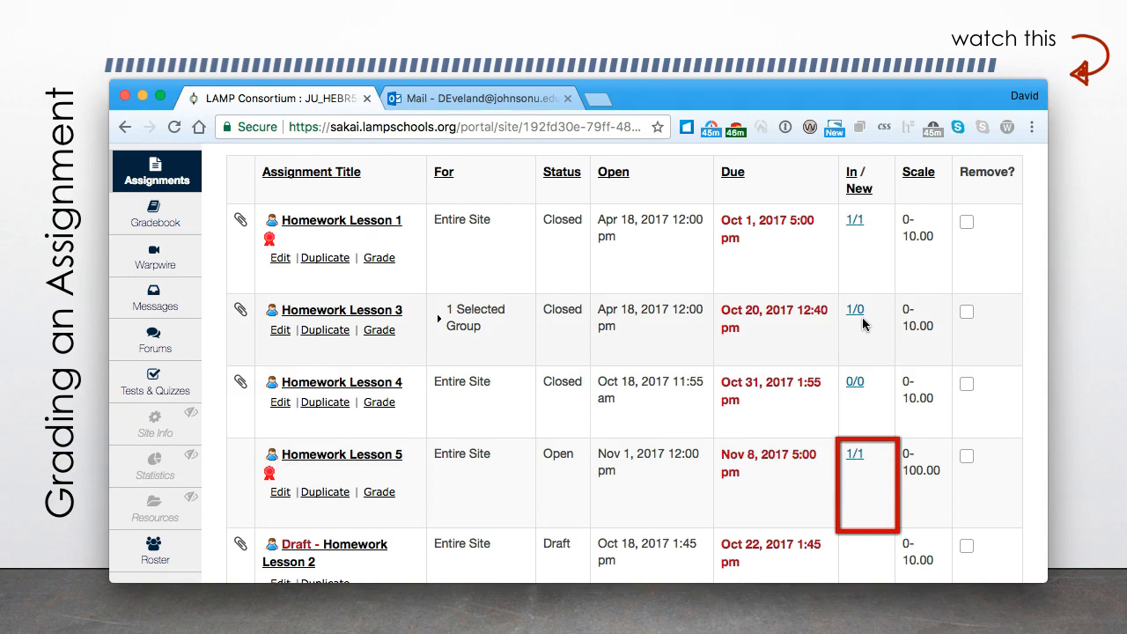
click(851, 477)
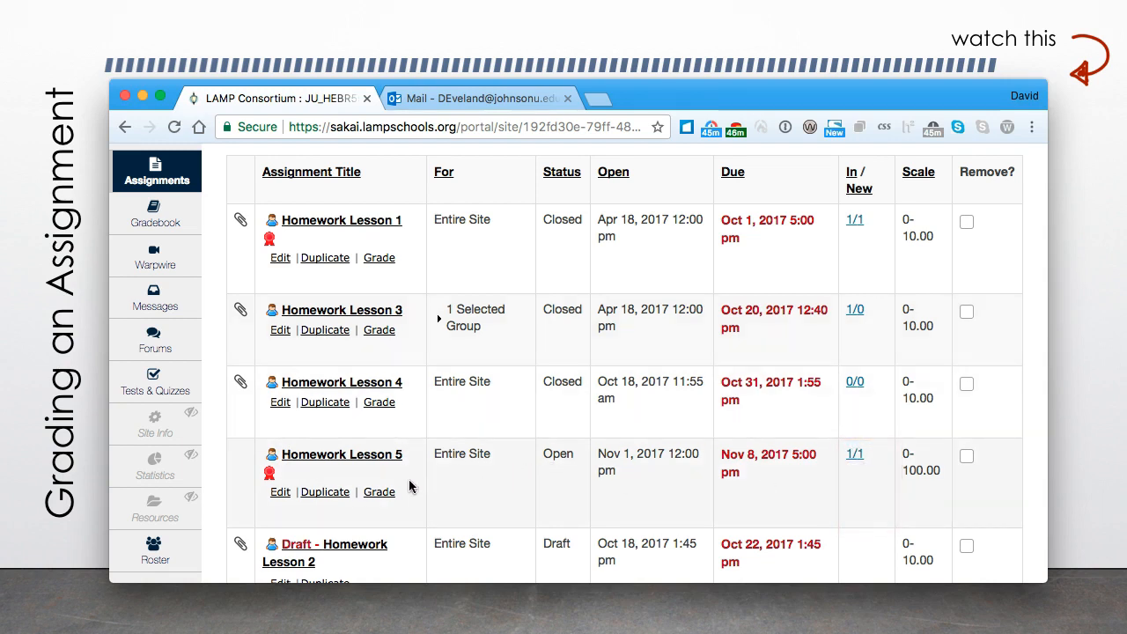
click(485, 101)
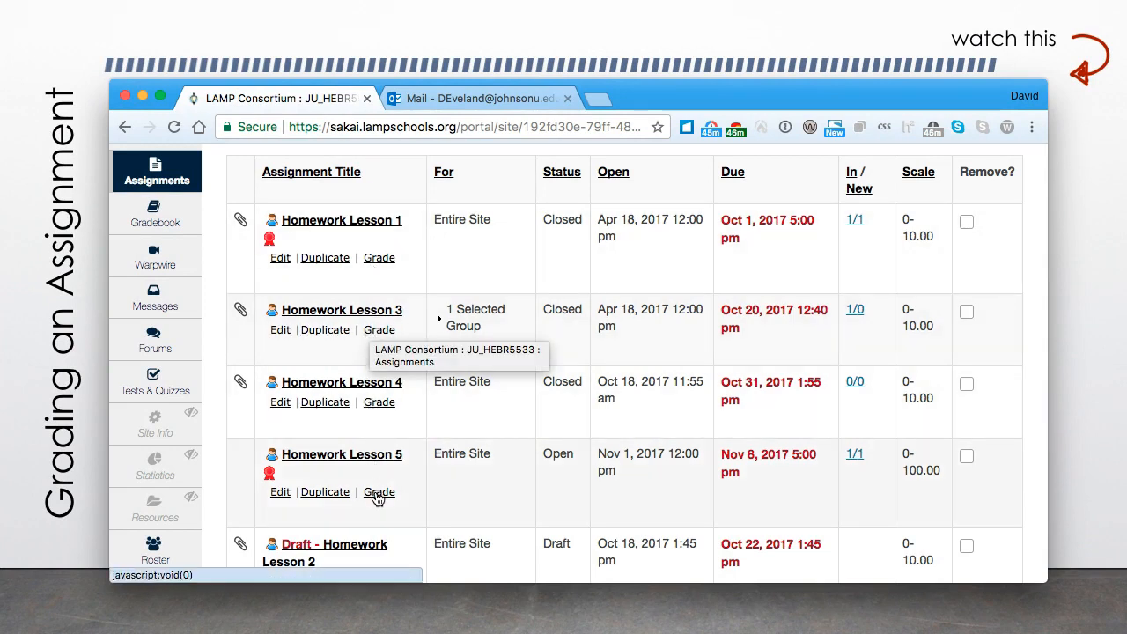
Step: Open the Homework Lesson 5 submissions and go to the table of students
click(855, 456)
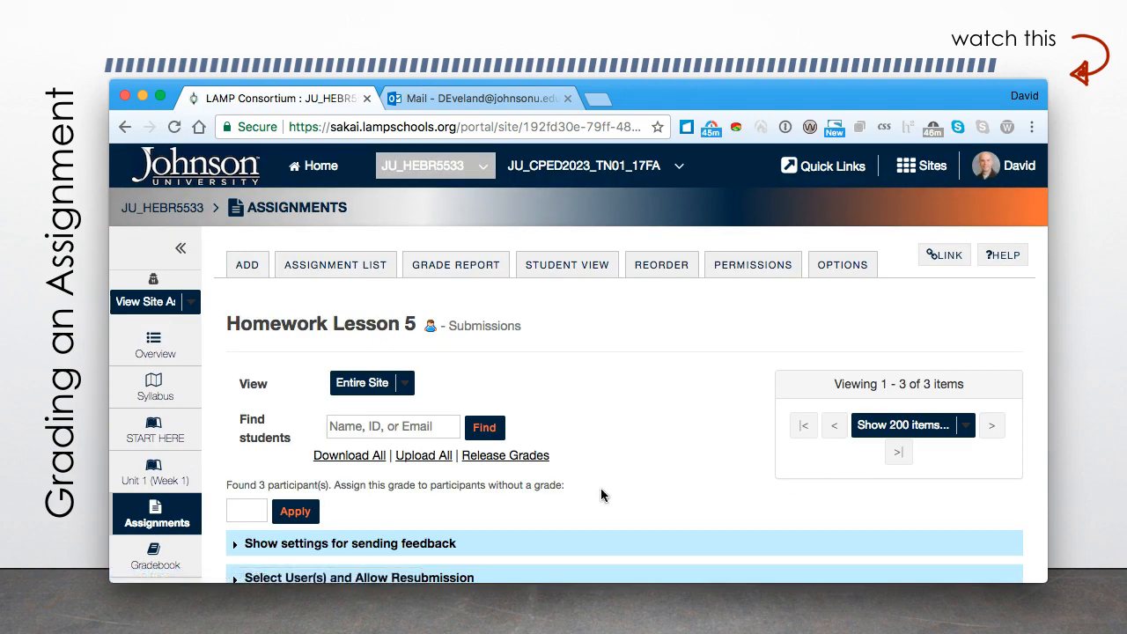
scroll(598, 489, down, 5)
scroll(597, 495, down, 3)
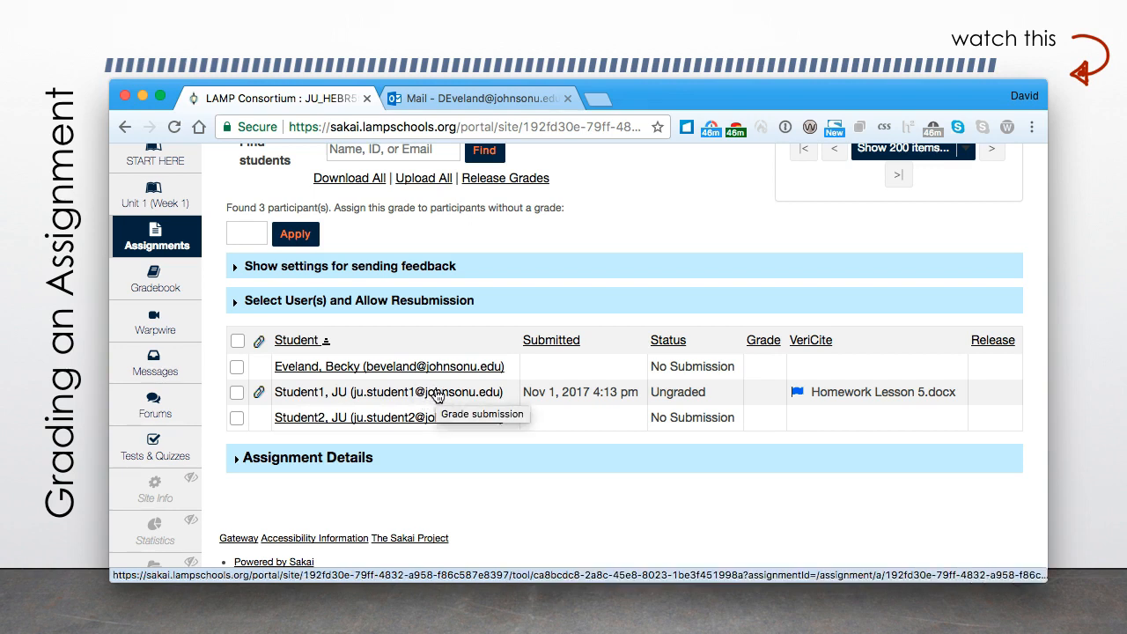
Step: Open the ungraded student submission for grading and go to its VeriCite report, attachment and grade field
click(402, 398)
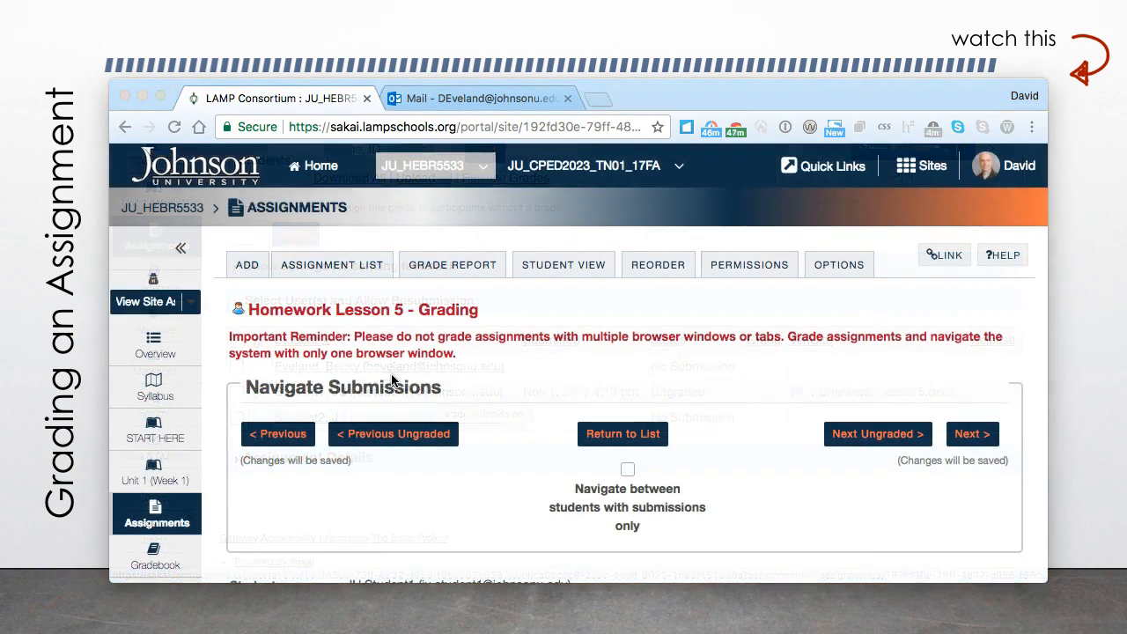
scroll(490, 384, down, 4)
scroll(491, 387, down, 5)
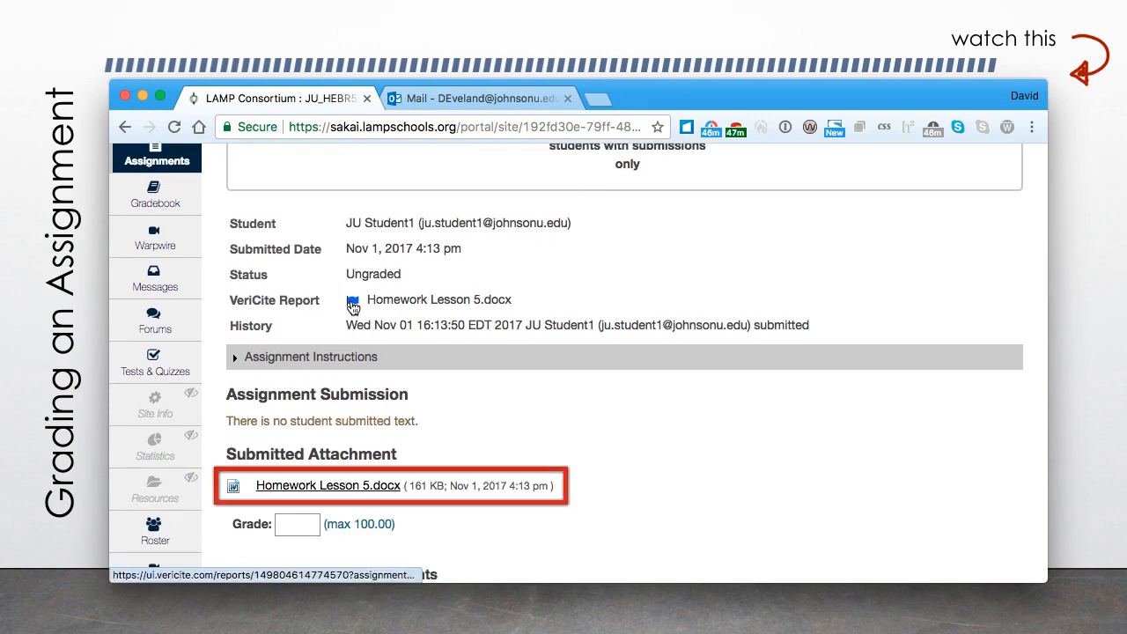
Step: Enter a grade of 86 for the student's Homework Lesson 5 submission
scroll(361, 316, down, 2)
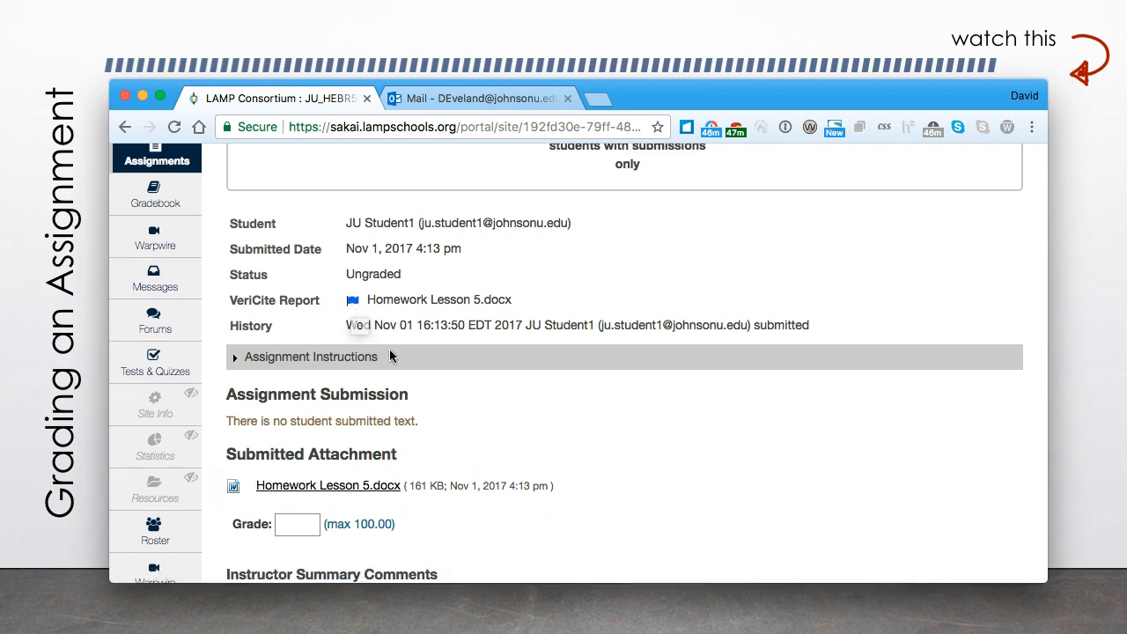
scroll(425, 442, down, 2)
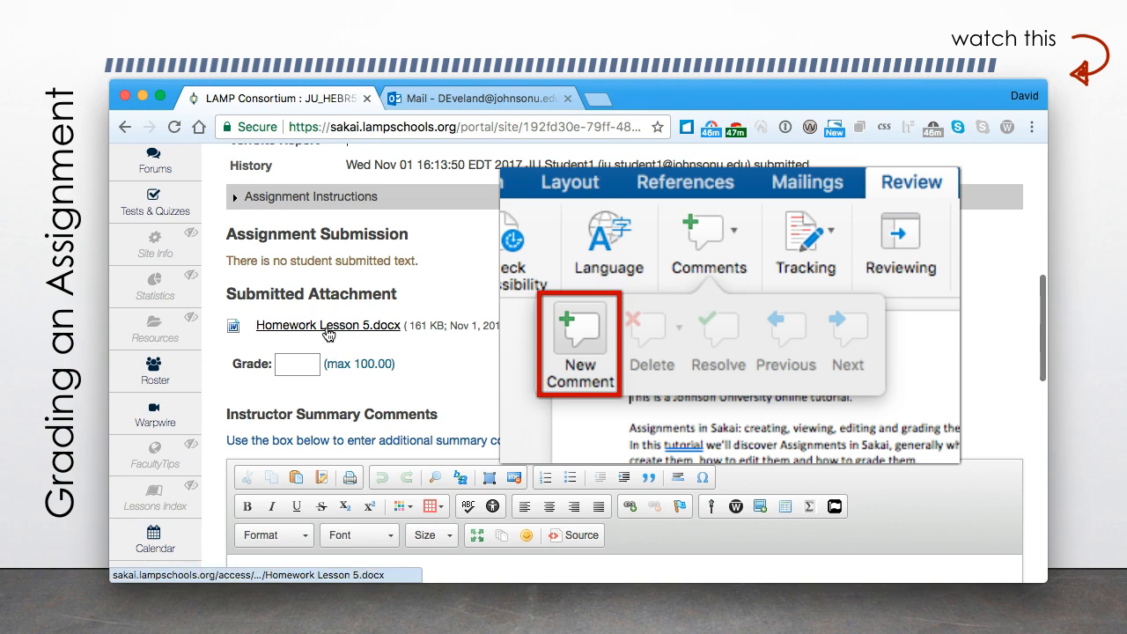
scroll(328, 334, down, 1)
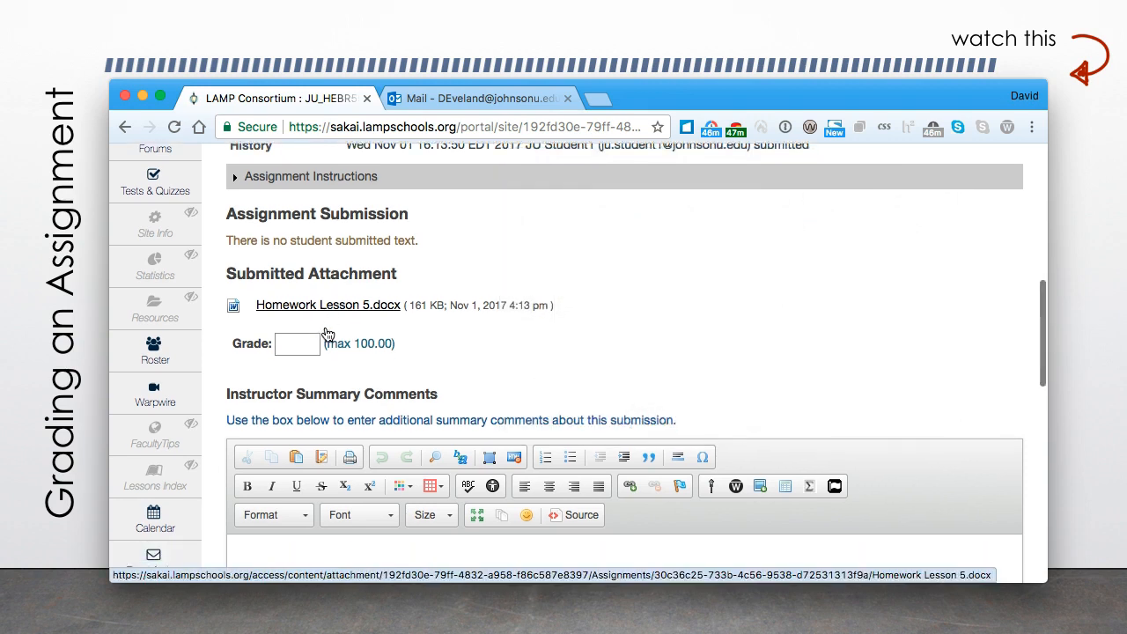
scroll(327, 334, down, 5)
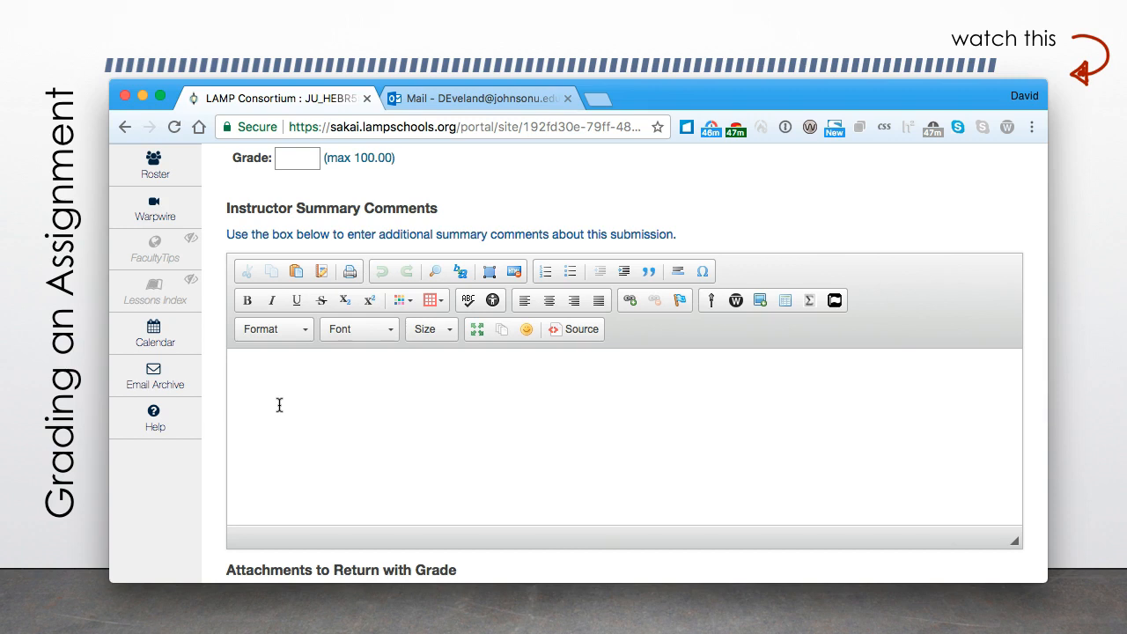
click(297, 154)
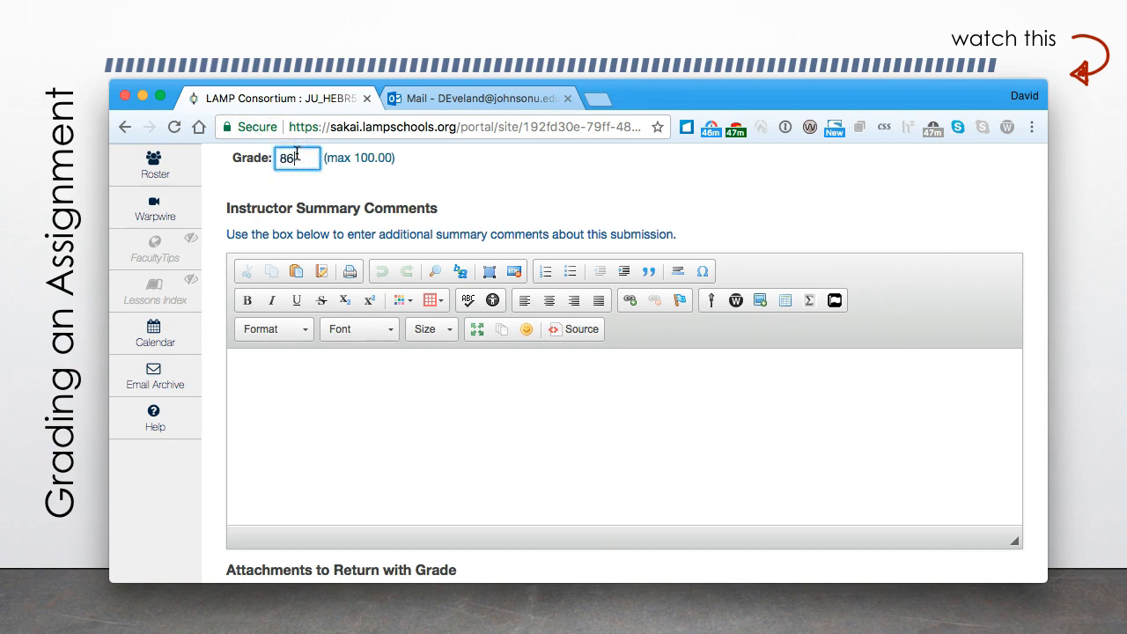
Step: Write an instructor summary comment beginning "Your work in this assignment is substantial, but needs more work" and ending "You may yet do better on the next homework submission!"
click(290, 395)
scroll(290, 396, down, 6)
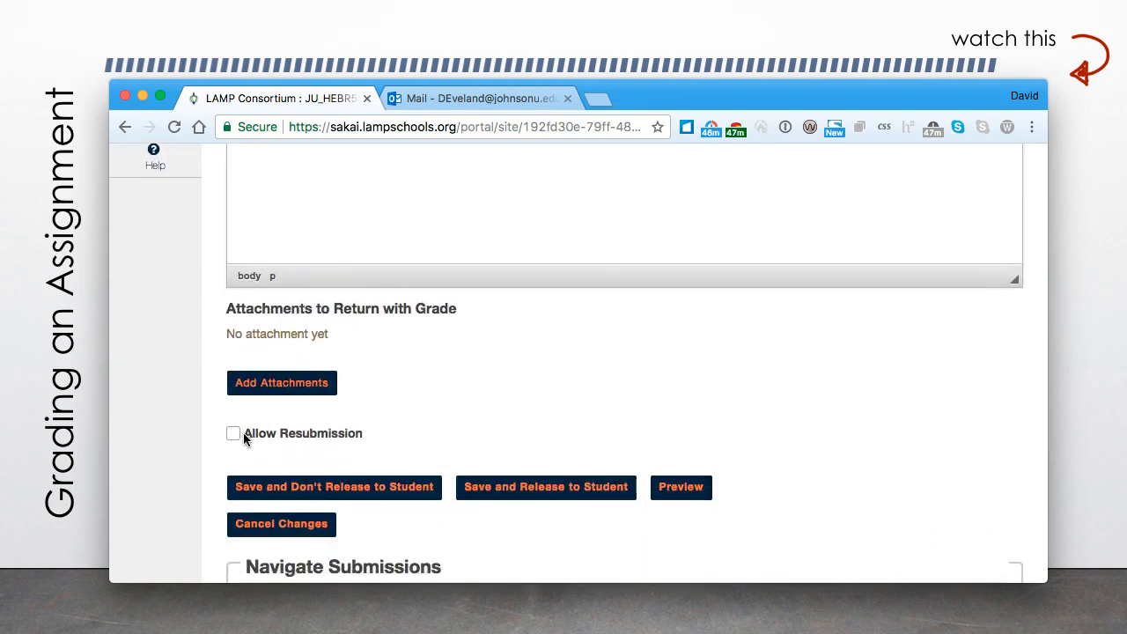
scroll(321, 369, up, 2)
scroll(319, 368, up, 5)
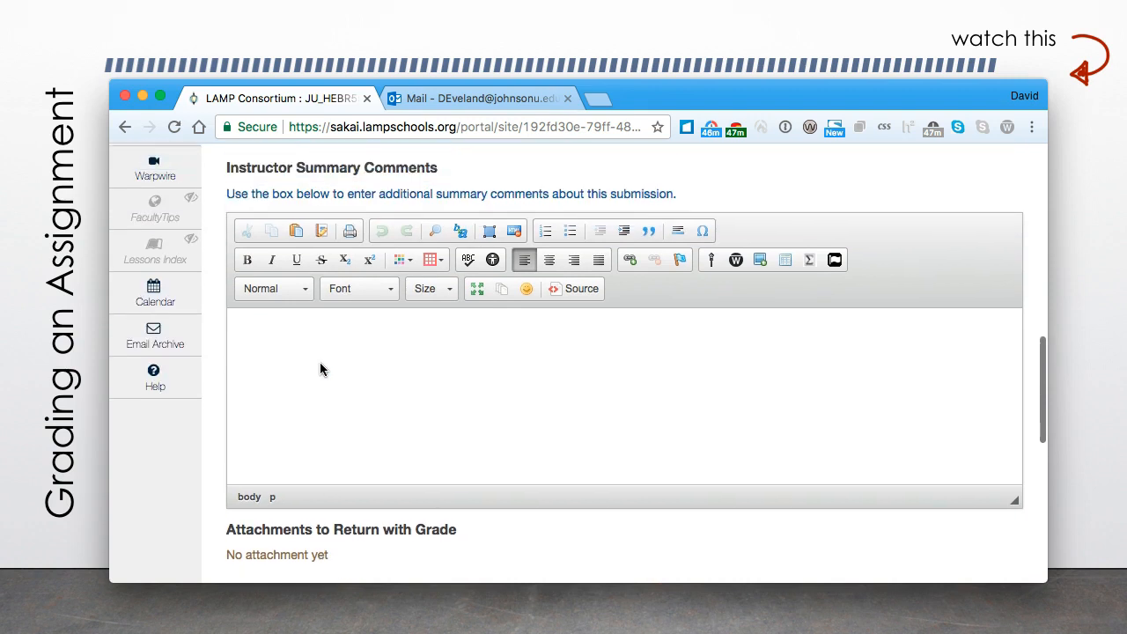
click(300, 407)
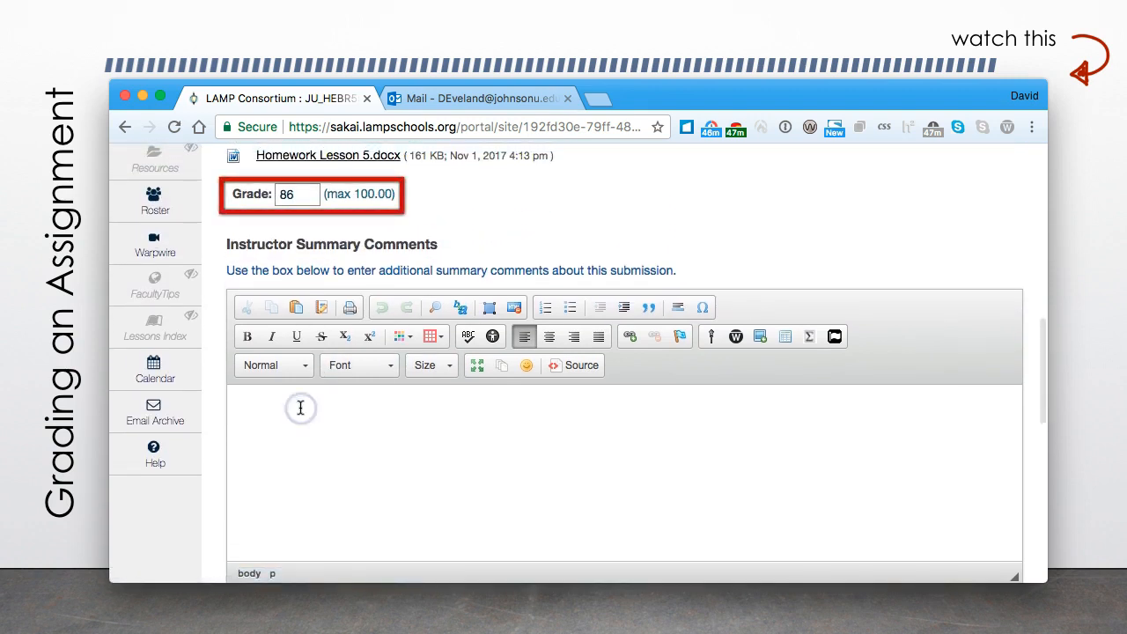
text(Your work in this assignment is substantial, but needs more work. I appreciate your attention to the detail of the text, citing your references correctly and the overall length of your paper. You do however need to work on your writing style as some of the phrases and words seem forced and odd at times. Let me know if you need further direction. I’m glad to help! You may yet do better on the next homework submission!)
Step: Save the grade and comments, release them to the student without allowing resubmission, and check the save confirmation
scroll(301, 408, down, 2)
scroll(429, 417, down, 2)
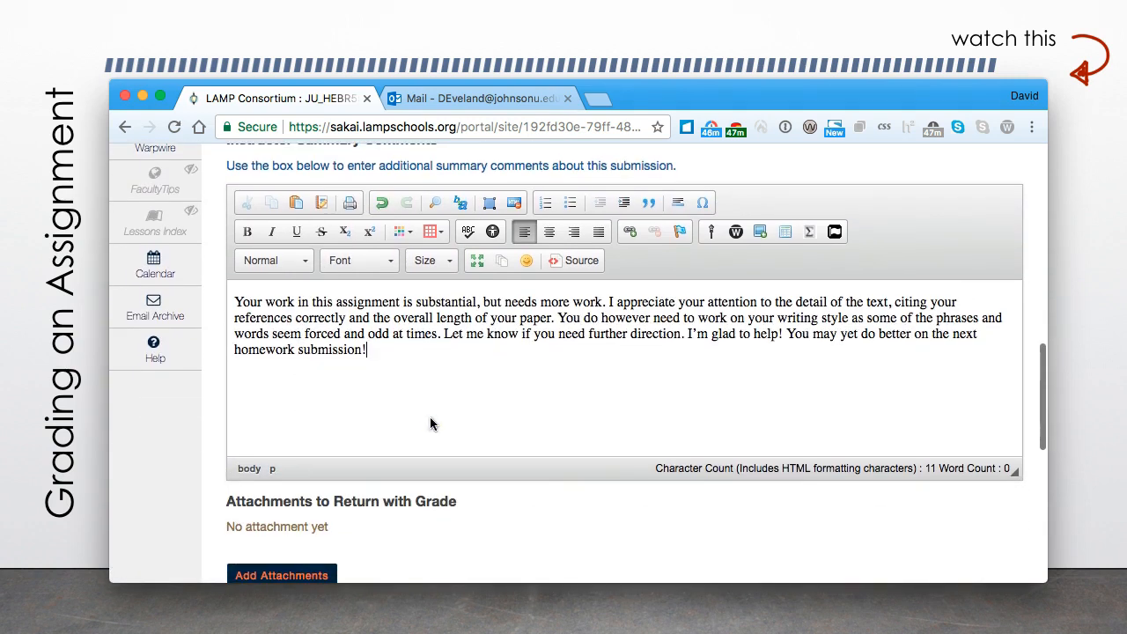
scroll(431, 418, down, 1)
scroll(431, 417, down, 10)
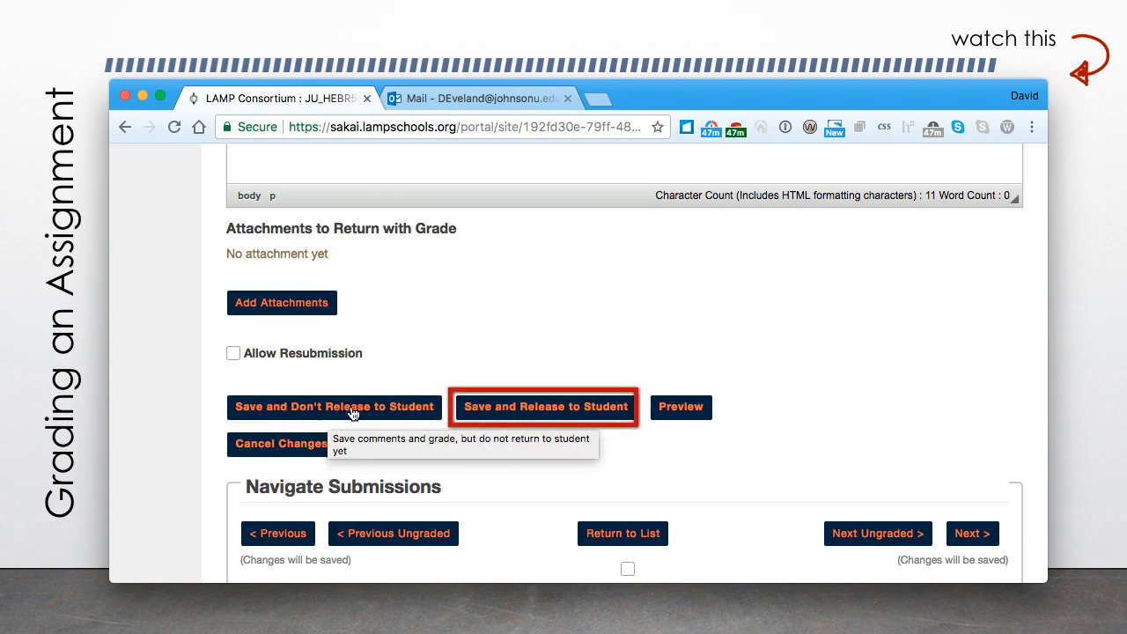
click(516, 413)
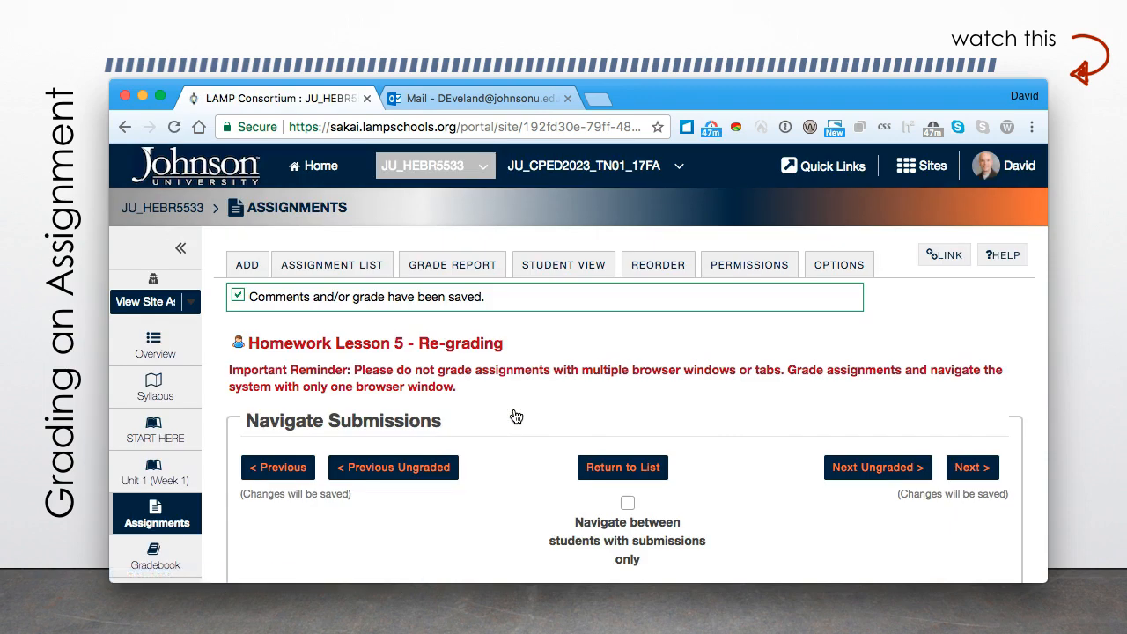
scroll(516, 416, down, 2)
drag(276, 241, 467, 253)
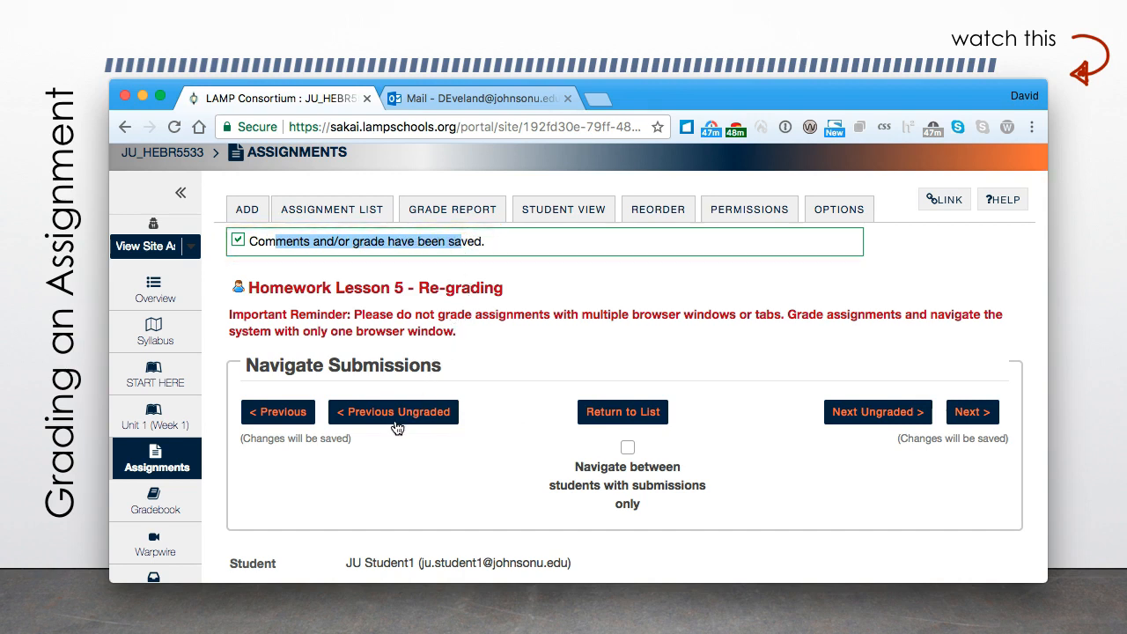
scroll(396, 427, down, 1)
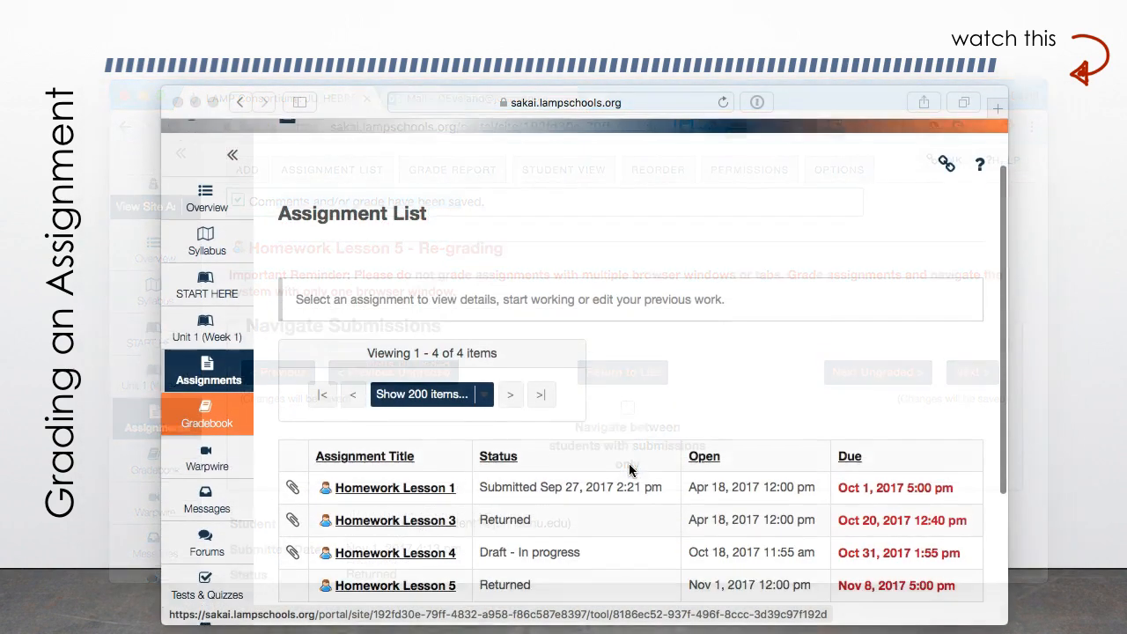
Step: Open the returned Homework Lesson 5 from the student's assignment list and review its grade and instructor comments
scroll(629, 466, down, 5)
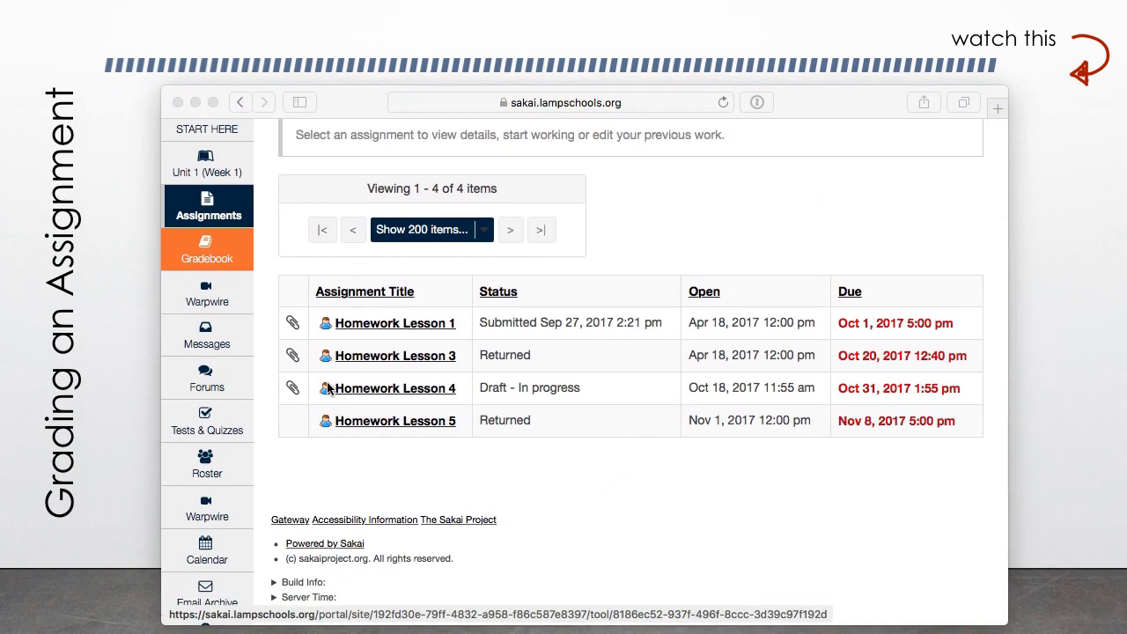
click(498, 424)
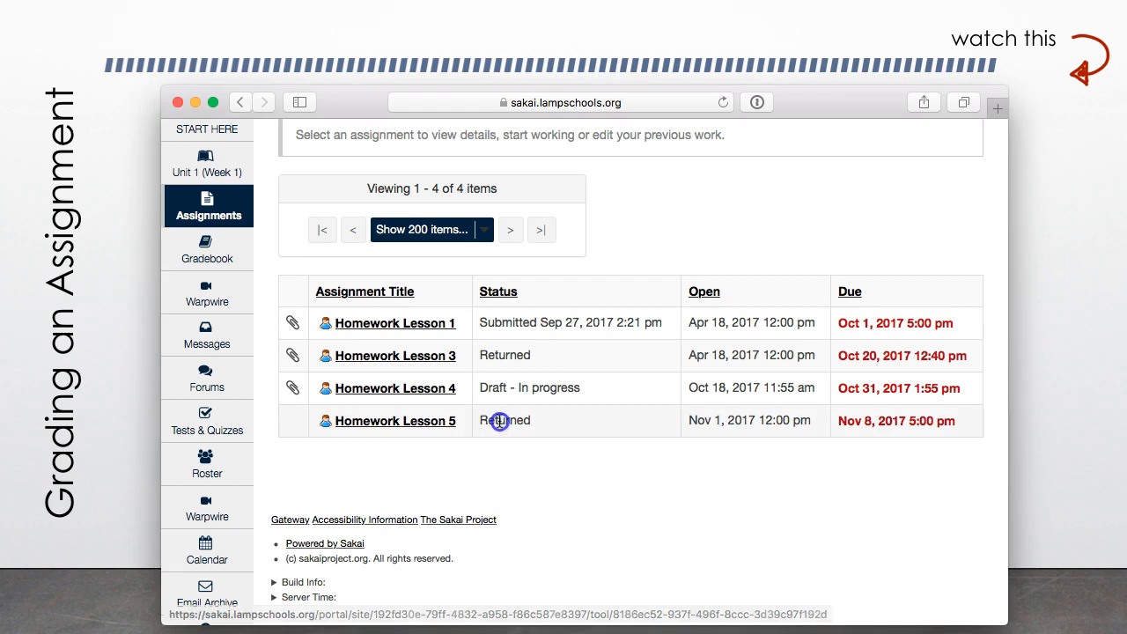
click(432, 422)
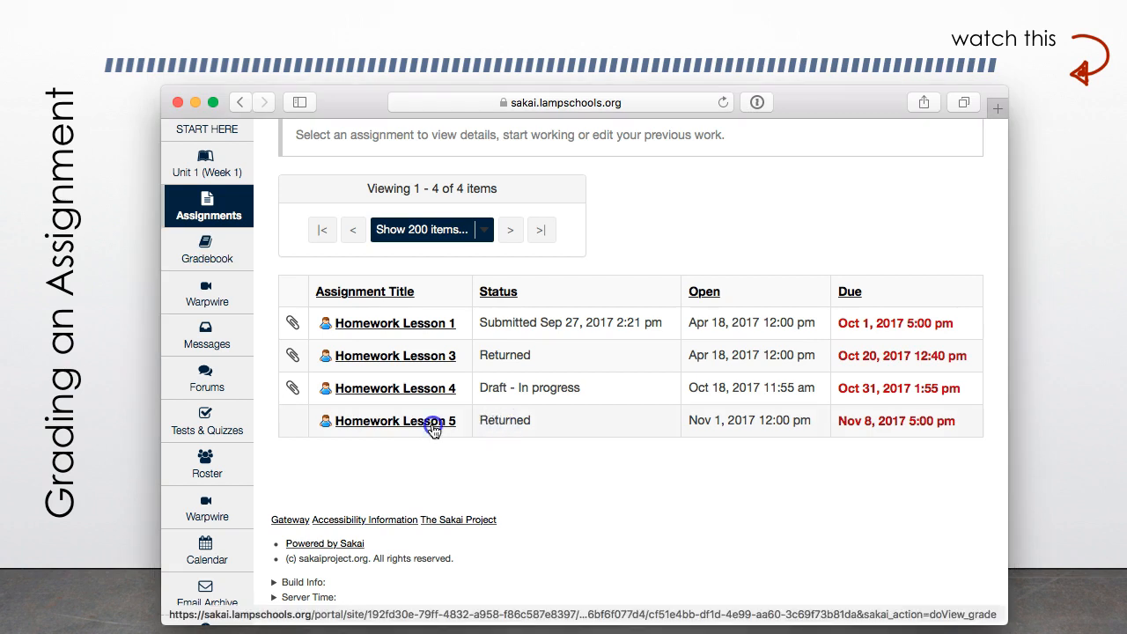
scroll(433, 430, down, 5)
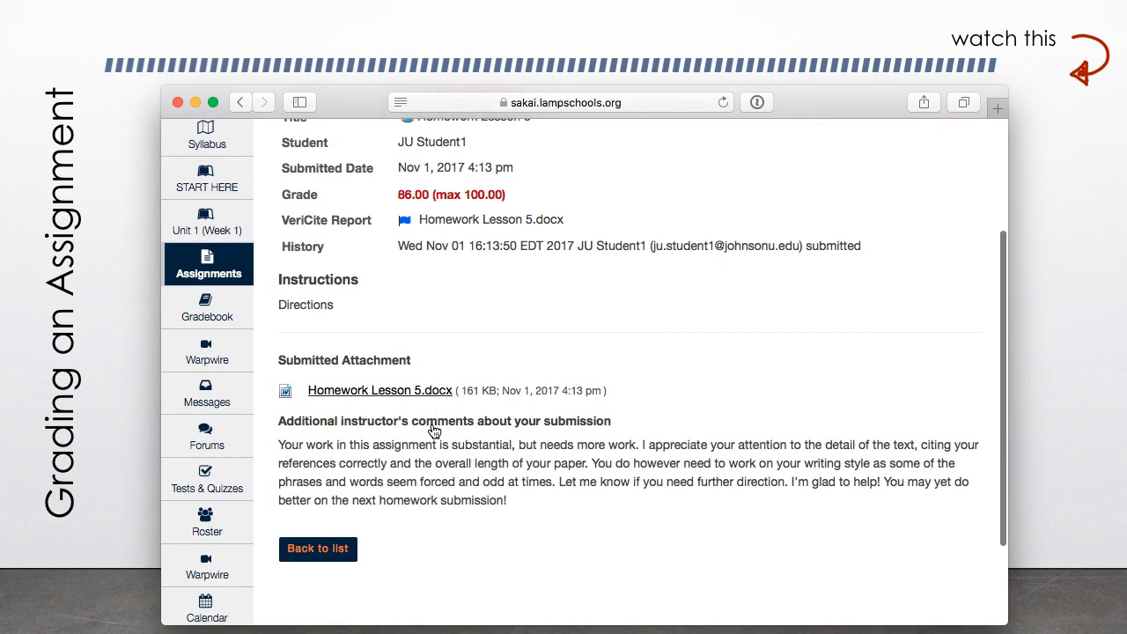
scroll(434, 431, up, 1)
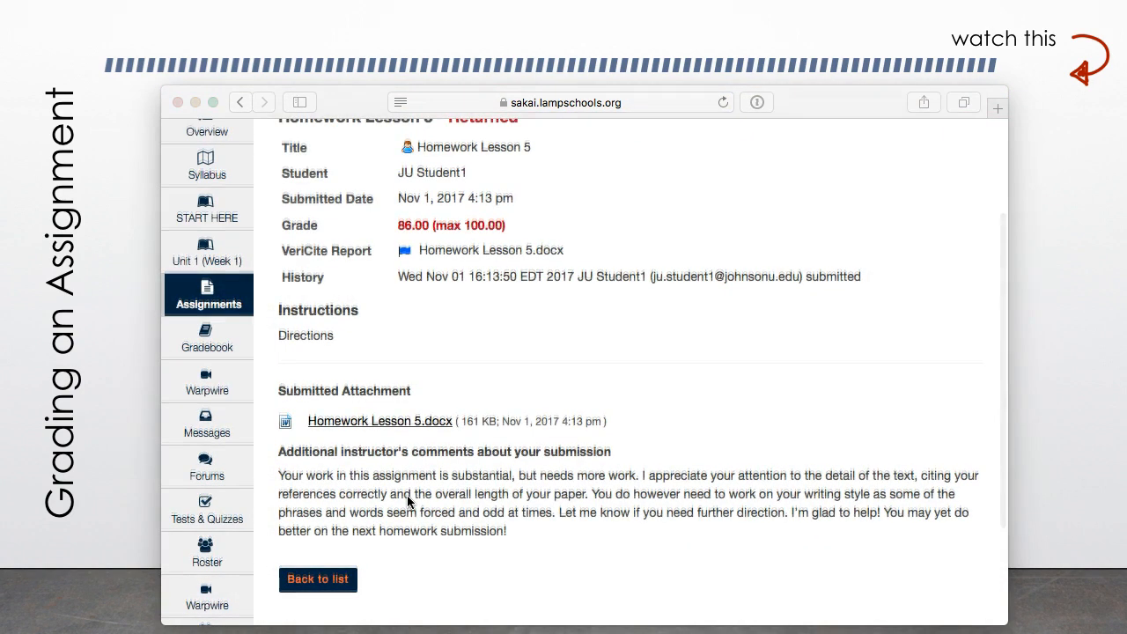